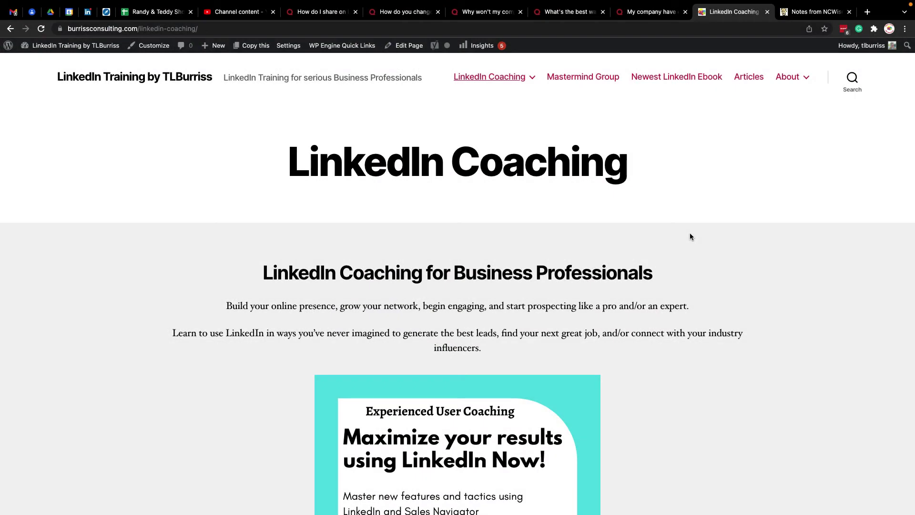
Select the LinkedIn Coaching page title and scroll through the WordPress page
drag(311, 146, 688, 151)
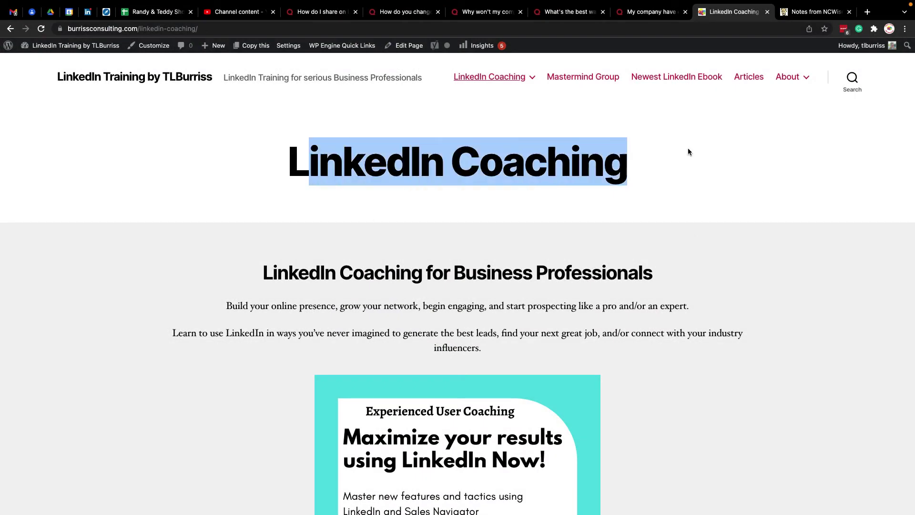
scroll(711, 341, down, 5)
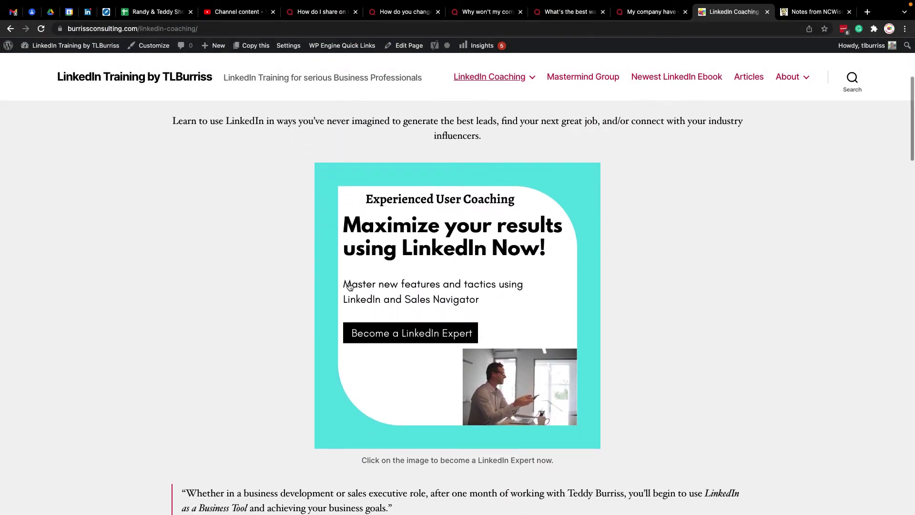
scroll(533, 264, down, 13)
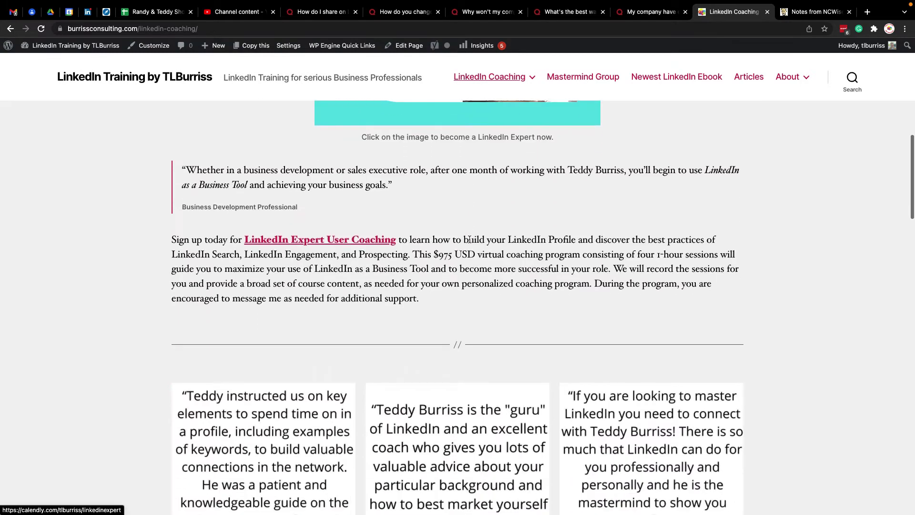
scroll(469, 239, down, 3)
scroll(469, 238, up, 2)
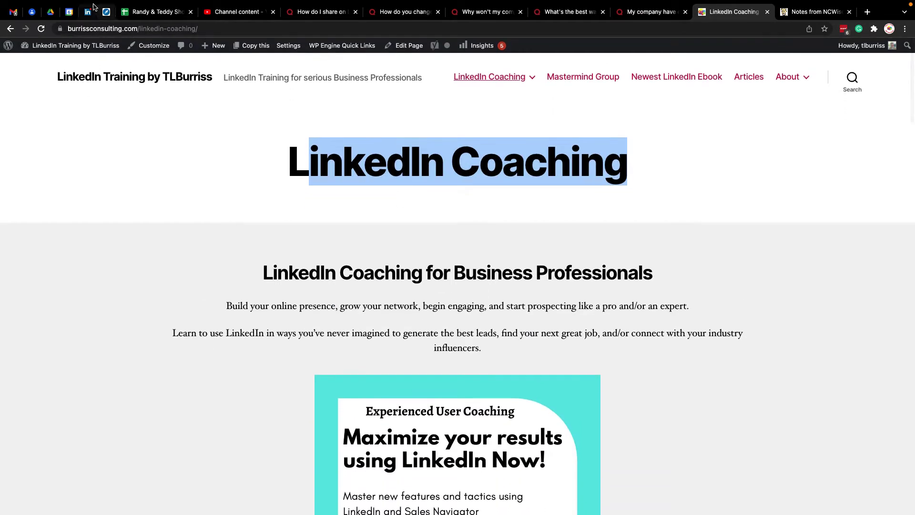
In the LinkedIn post draft, select the coaching page link that shows no preview
click(87, 12)
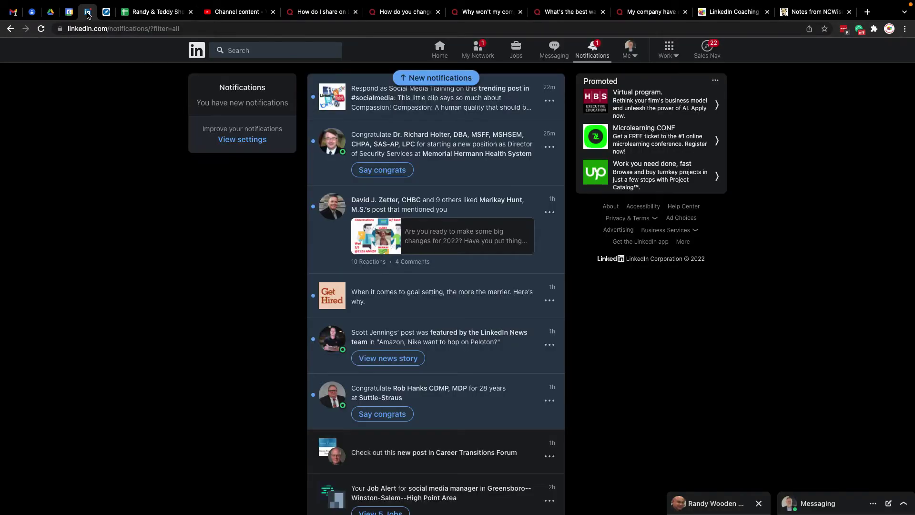
click(193, 51)
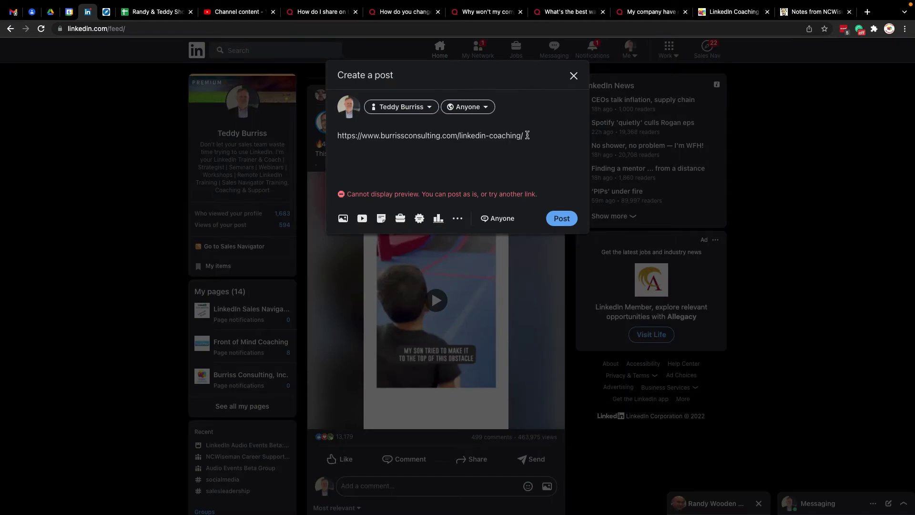
drag(527, 136, 339, 139)
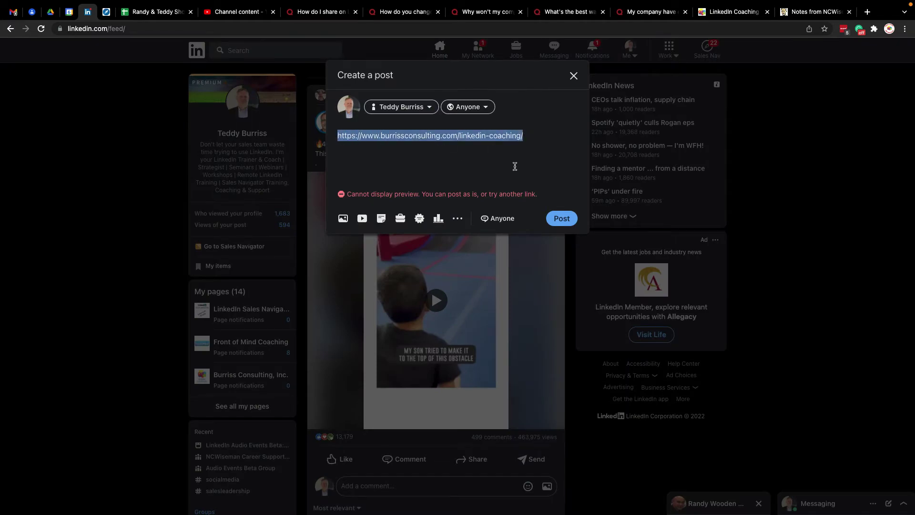
Return to the LinkedIn Coaching page and open it for editing
click(715, 12)
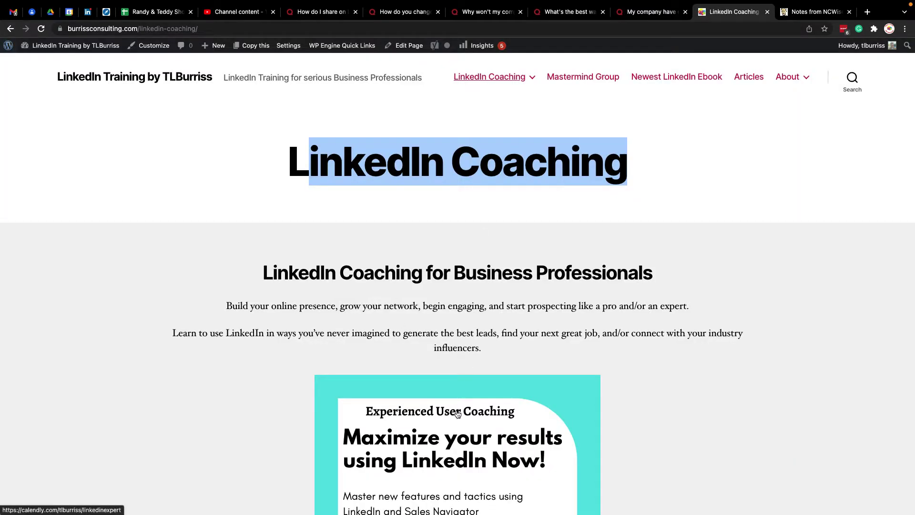
scroll(455, 413, down, 2)
scroll(455, 457, up, 2)
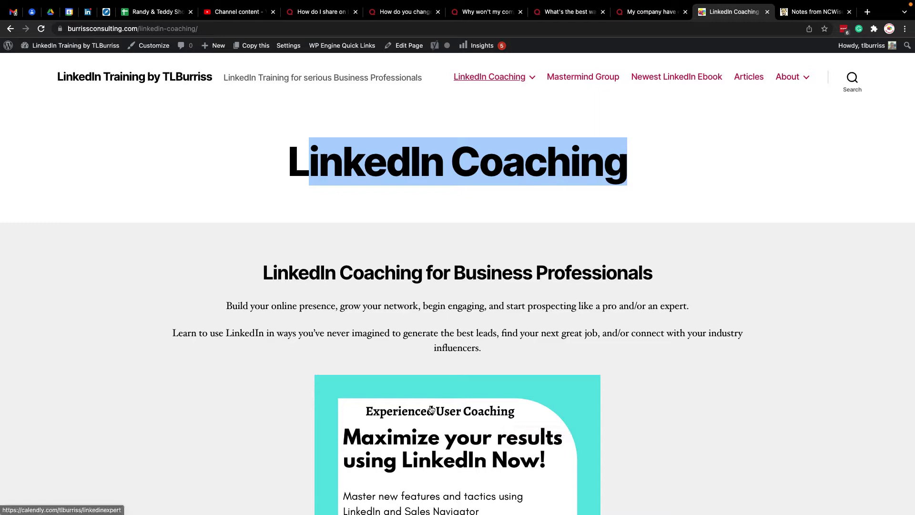
click(403, 46)
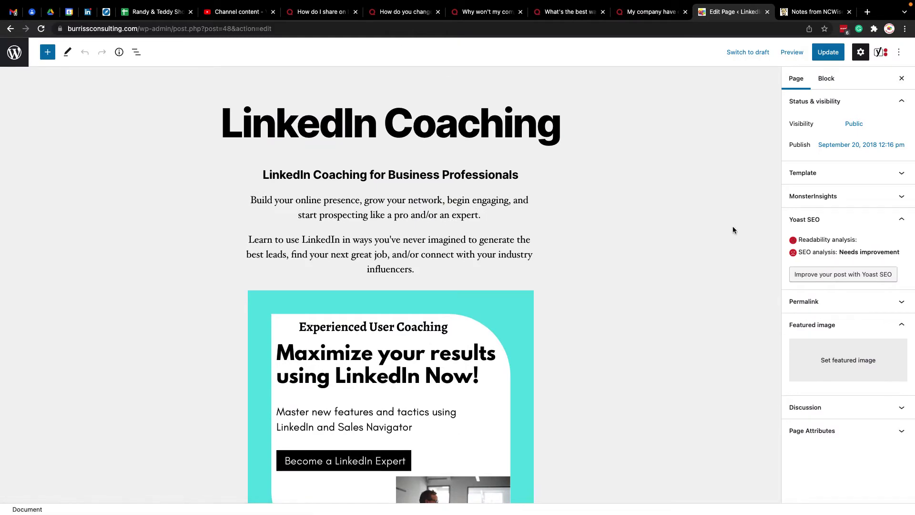
Set Expert-User-Coaching.png as the page's featured image and update the page
click(852, 410)
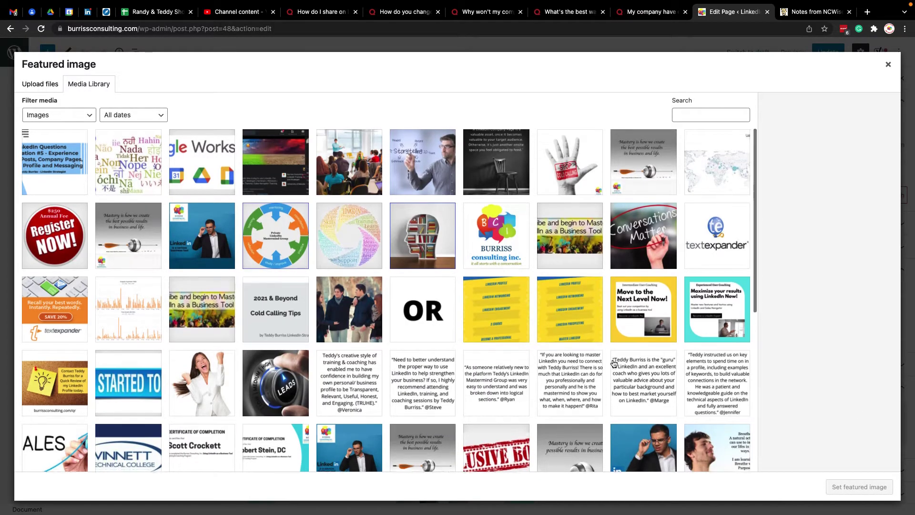
scroll(613, 363, down, 3)
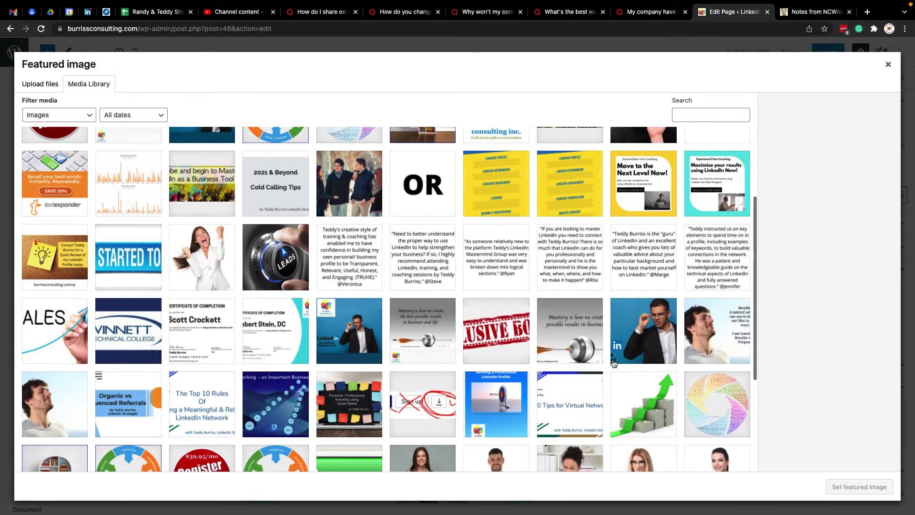
scroll(676, 238, down, 1)
click(700, 193)
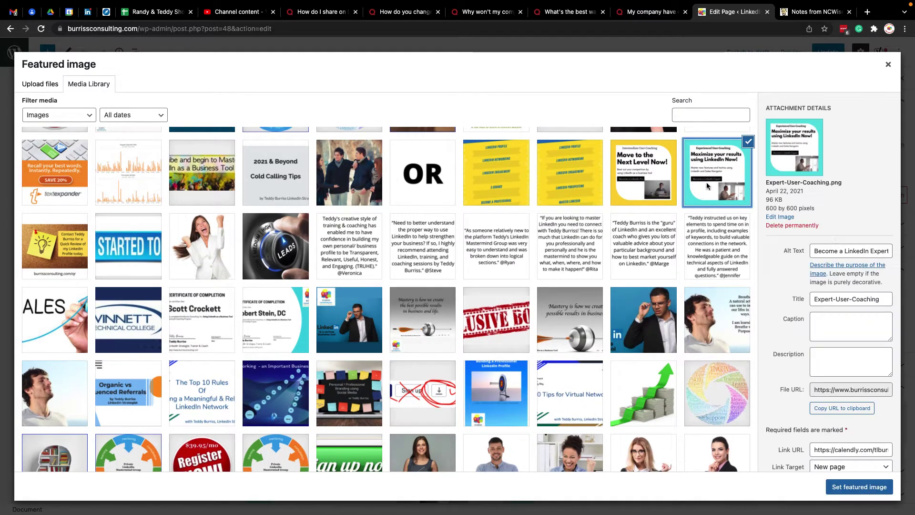
click(865, 490)
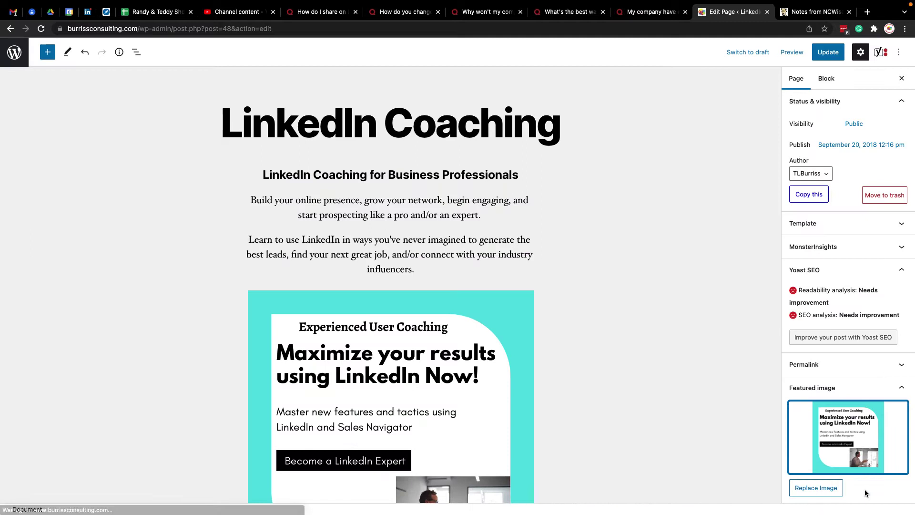
click(829, 53)
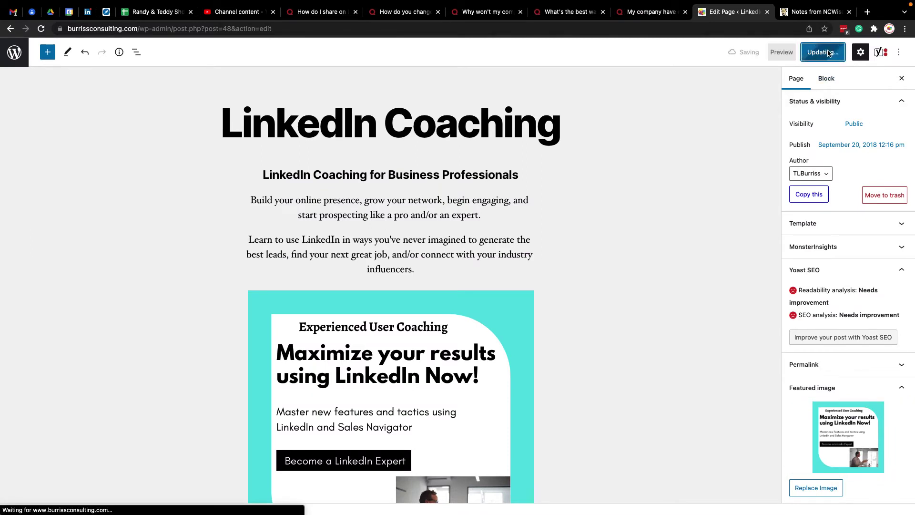
View the live page with the Maximize your results image and select its URL
click(95, 487)
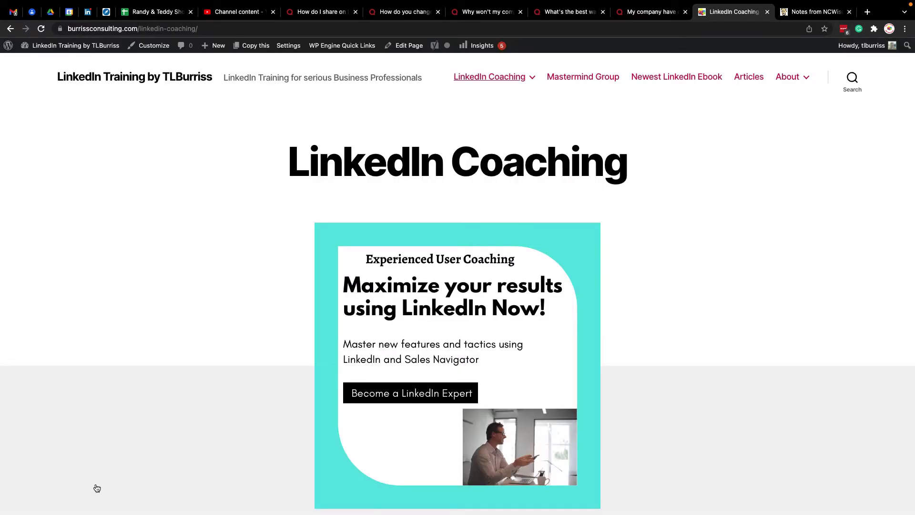
scroll(427, 365, down, 6)
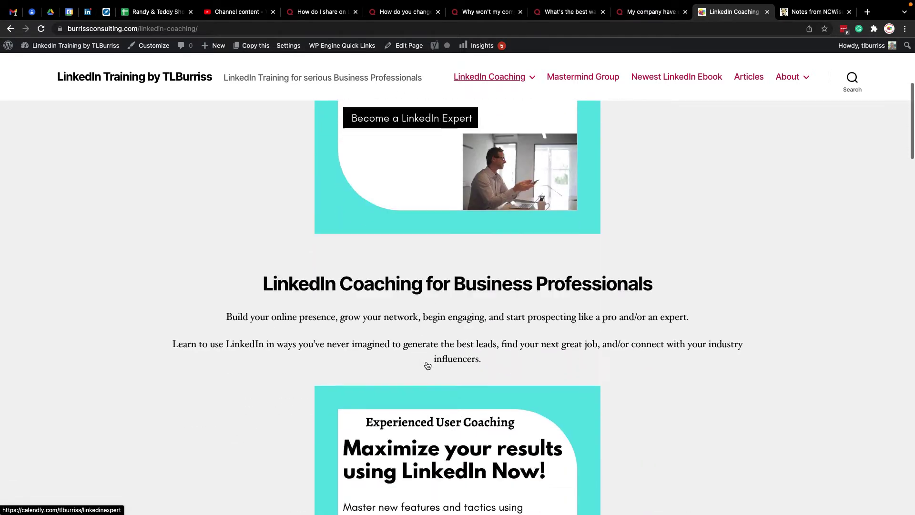
scroll(427, 366, down, 4)
scroll(482, 347, up, 10)
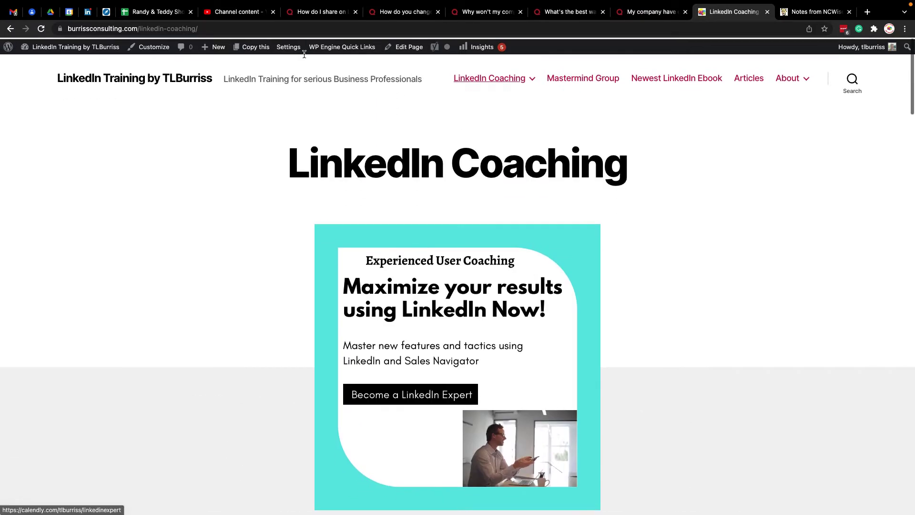
click(219, 30)
key(ctrl+c)
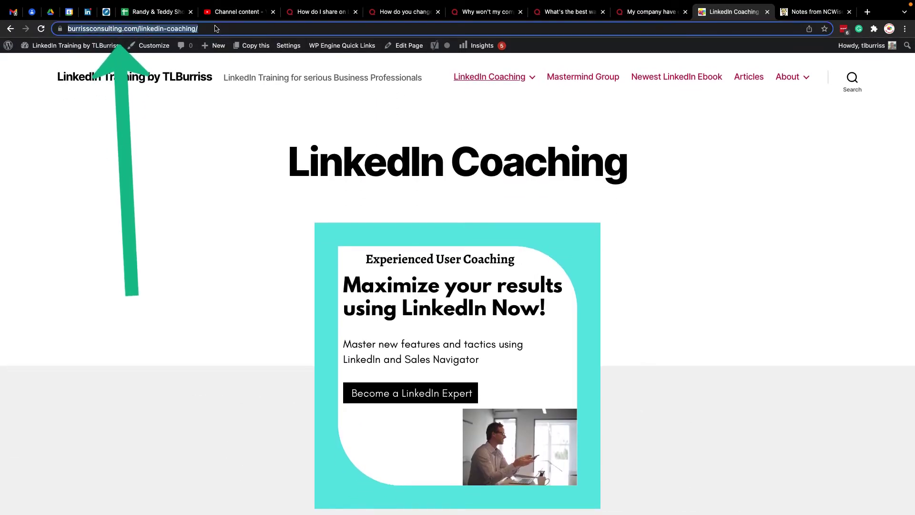
Discard the old LinkedIn post draft holding the coaching link
click(88, 11)
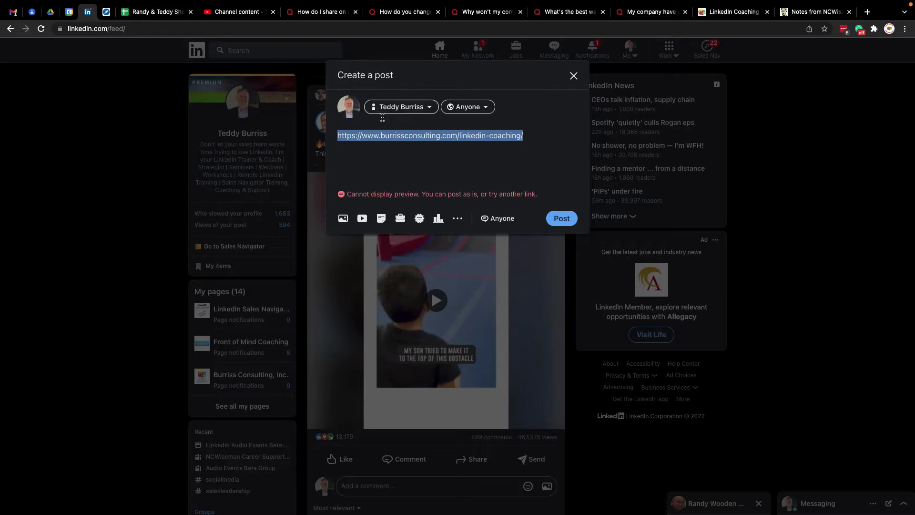
click(573, 76)
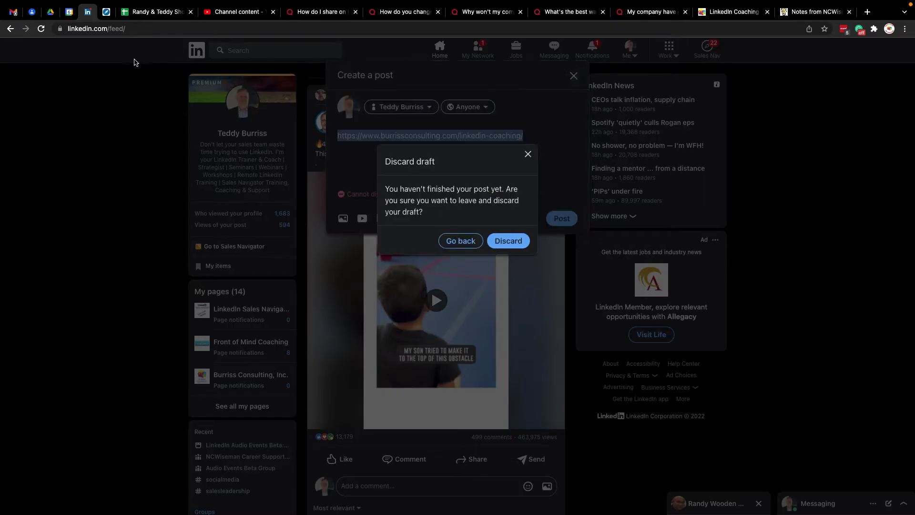
click(514, 241)
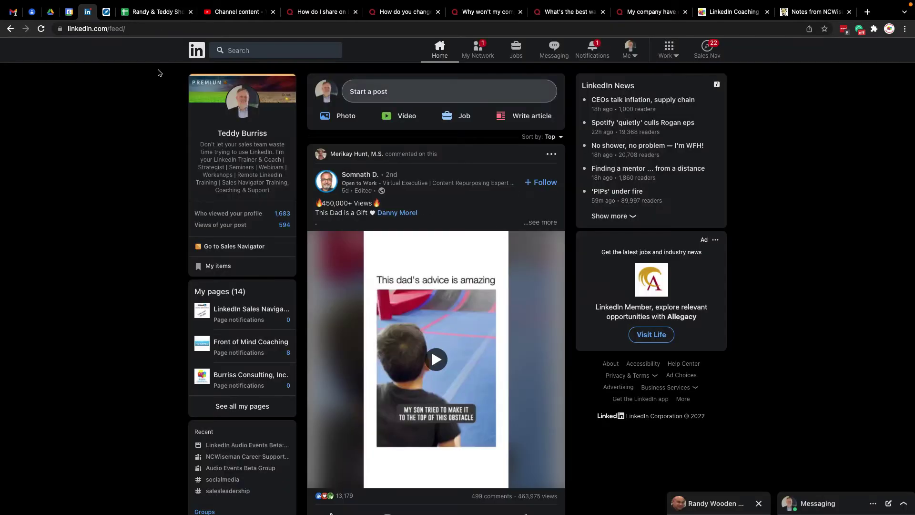
Start a new LinkedIn post and paste the coaching page link into it
click(193, 54)
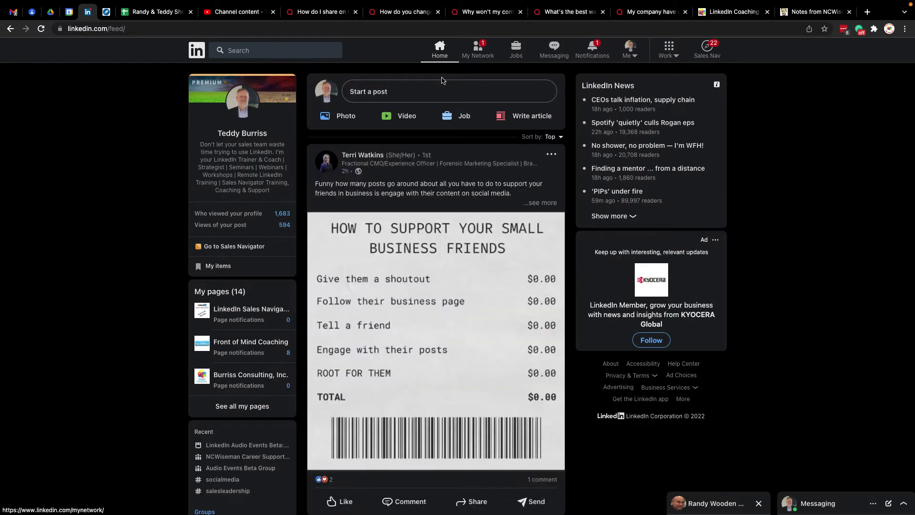
click(422, 93)
key(ctrl+v)
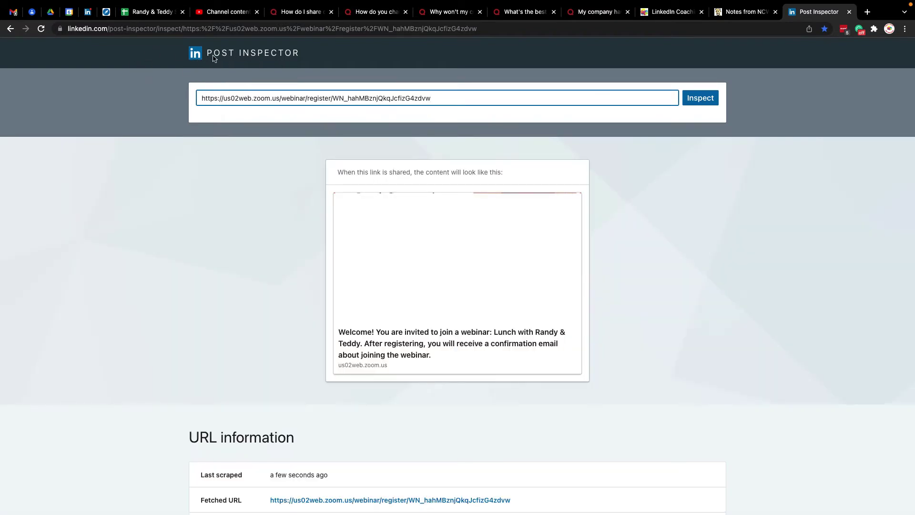
Replace the webinar link in Post Inspector with the coaching page URL and inspect it
triple_click(433, 100)
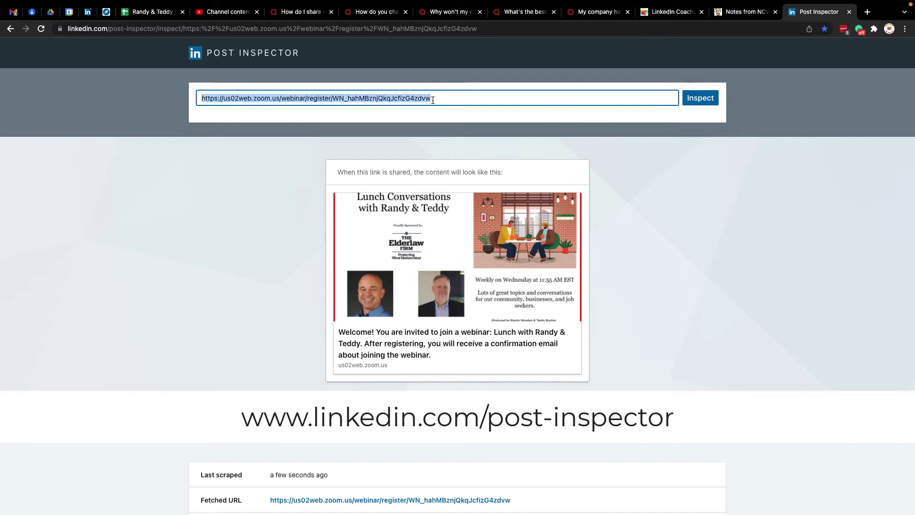
key(BackSpace)
key(super+v)
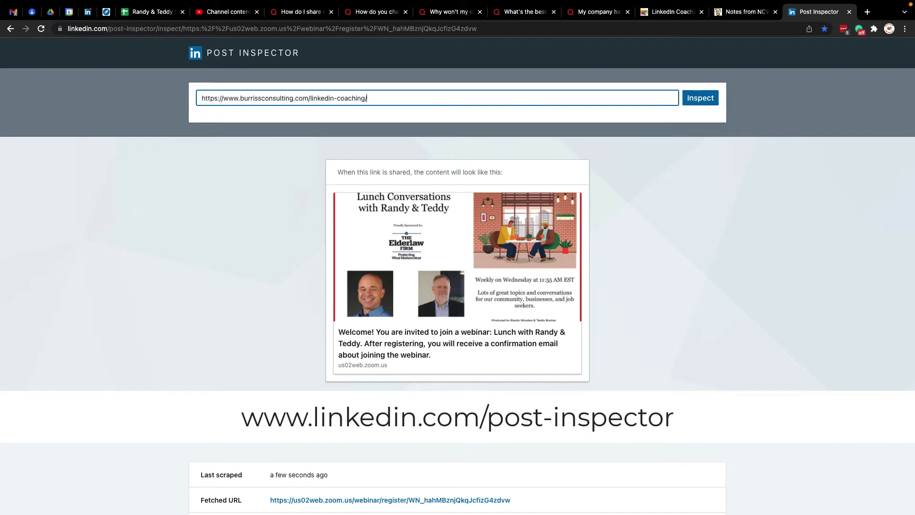
click(696, 100)
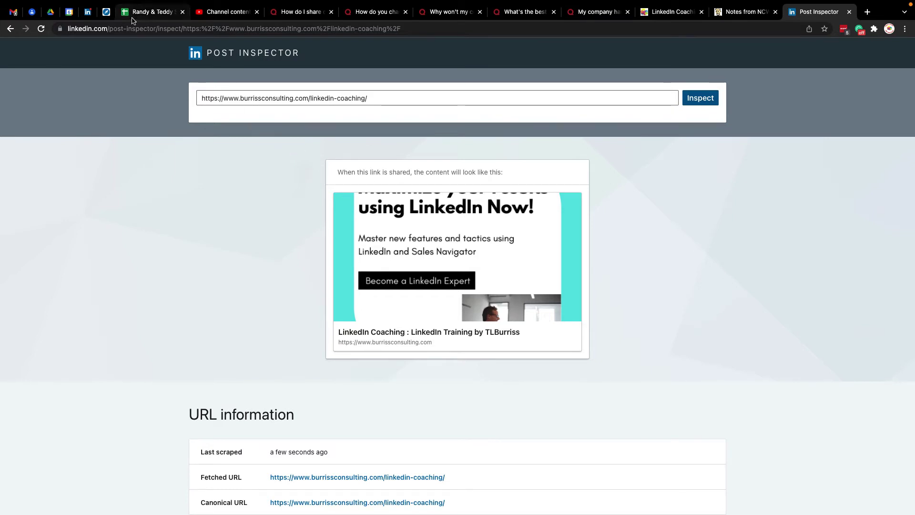
Paste the coaching link into a new LinkedIn post and compare its preview with Post Inspector
click(88, 11)
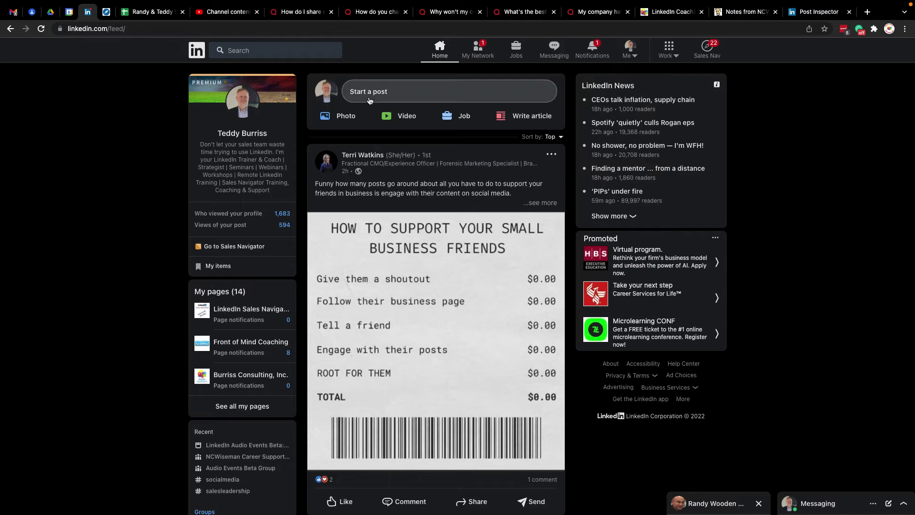
click(385, 97)
key(super+v)
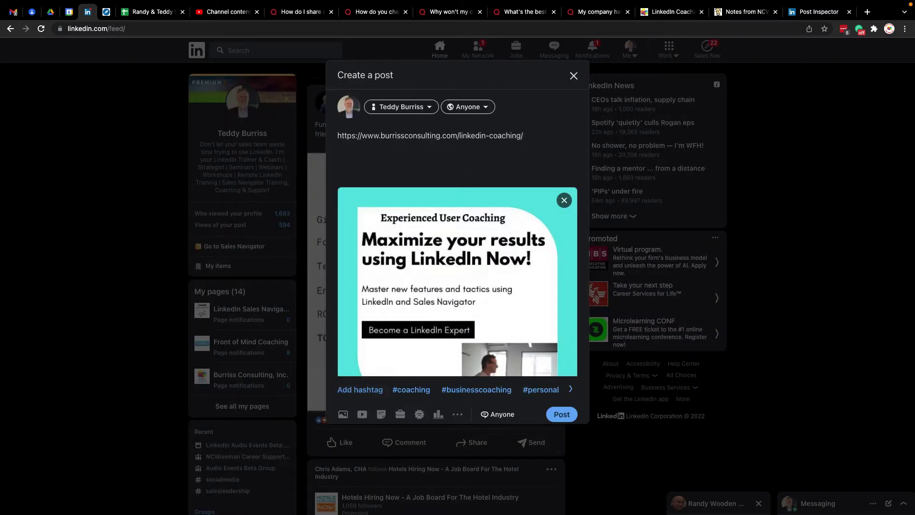
scroll(389, 229, down, 3)
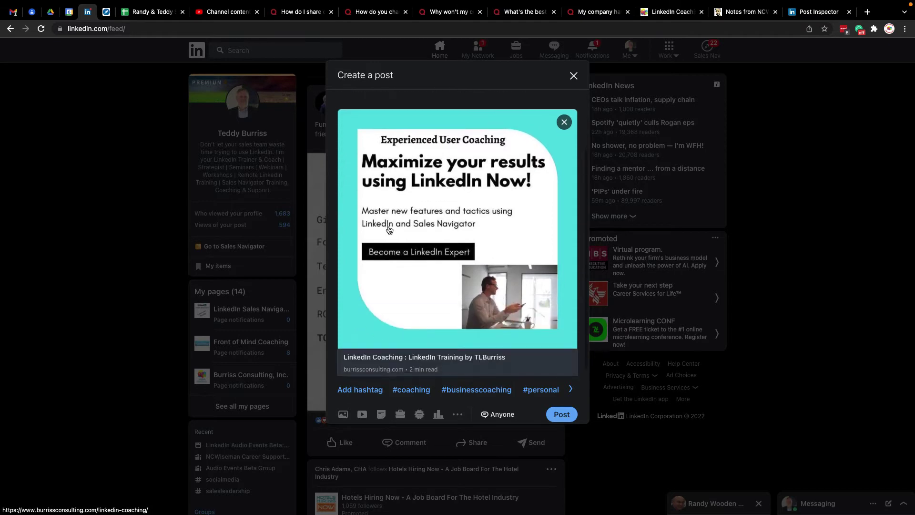
click(672, 12)
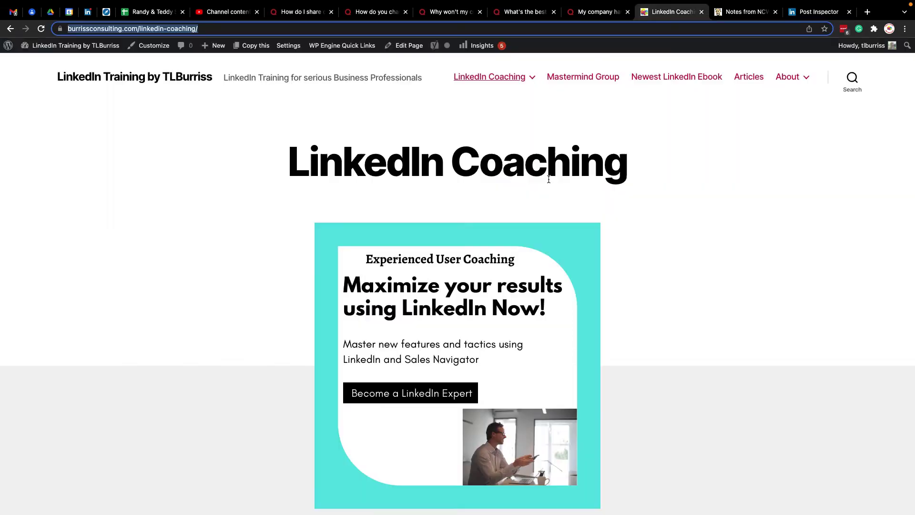
click(808, 14)
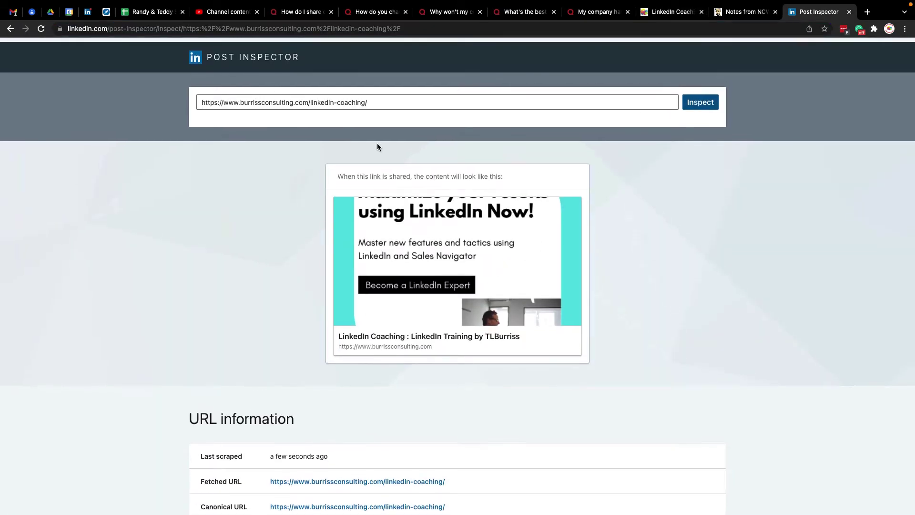
Close and discard the coaching-link draft post
click(88, 13)
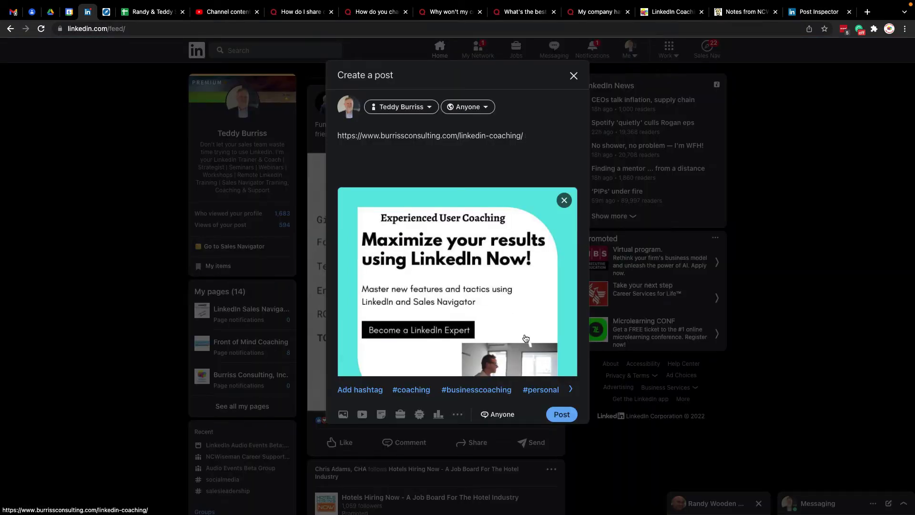
click(574, 75)
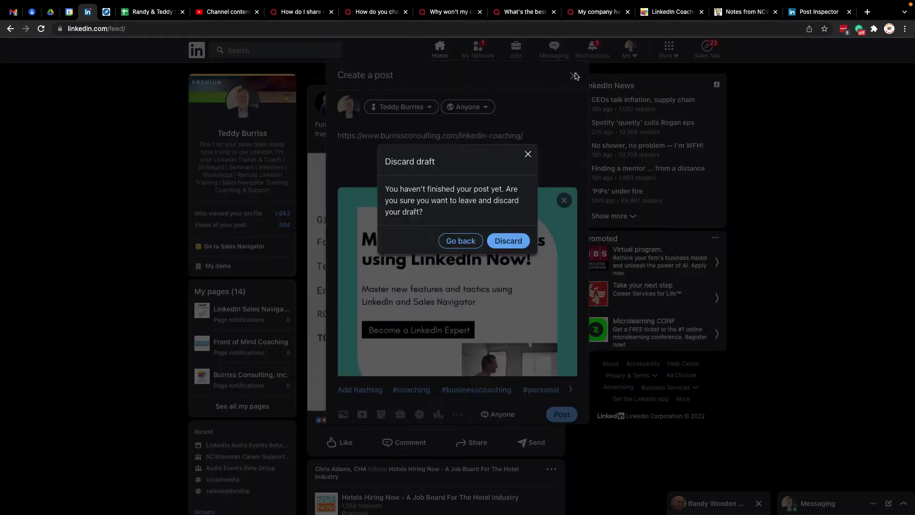
click(509, 242)
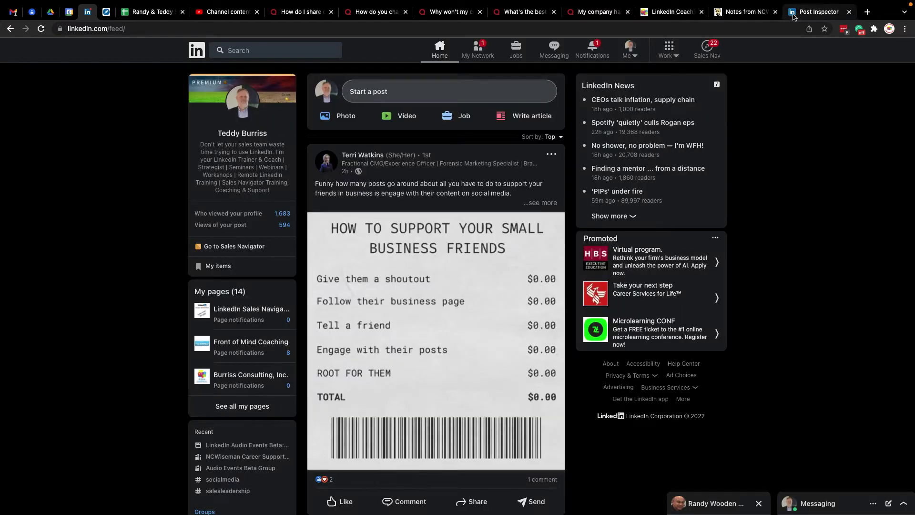
Swap the coaching page's featured image for No-wordcloud-600x600-1.jpg and click Update
click(649, 12)
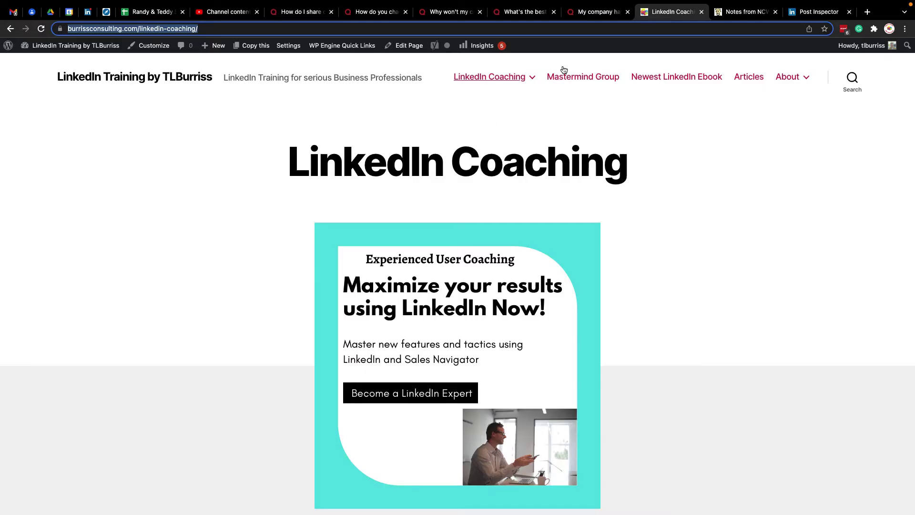
click(409, 50)
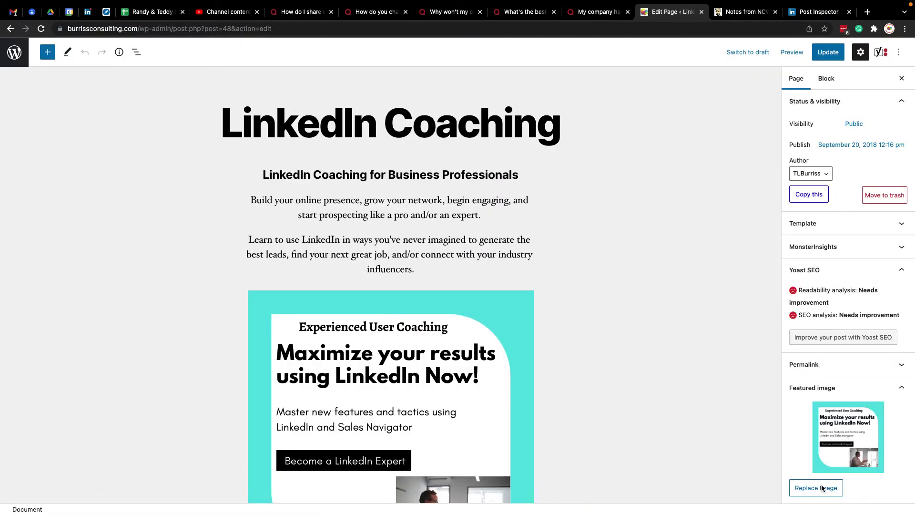
click(830, 488)
click(136, 178)
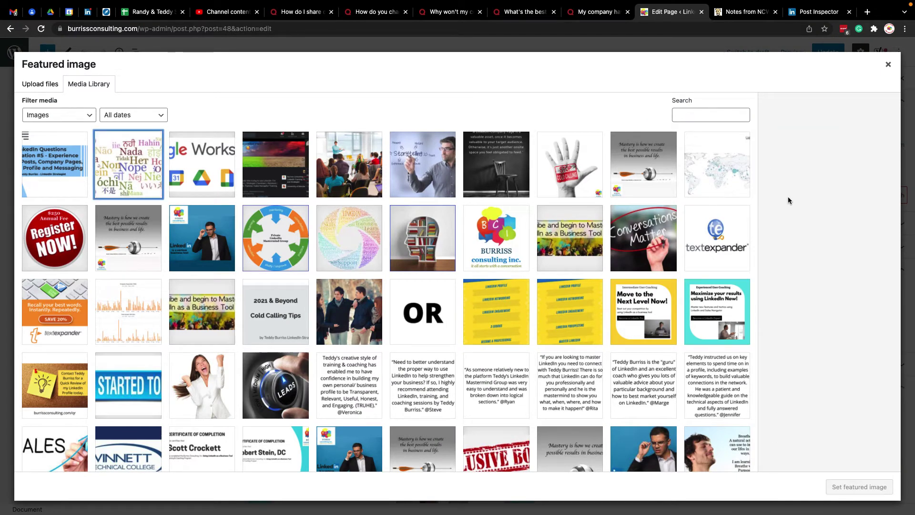
click(134, 148)
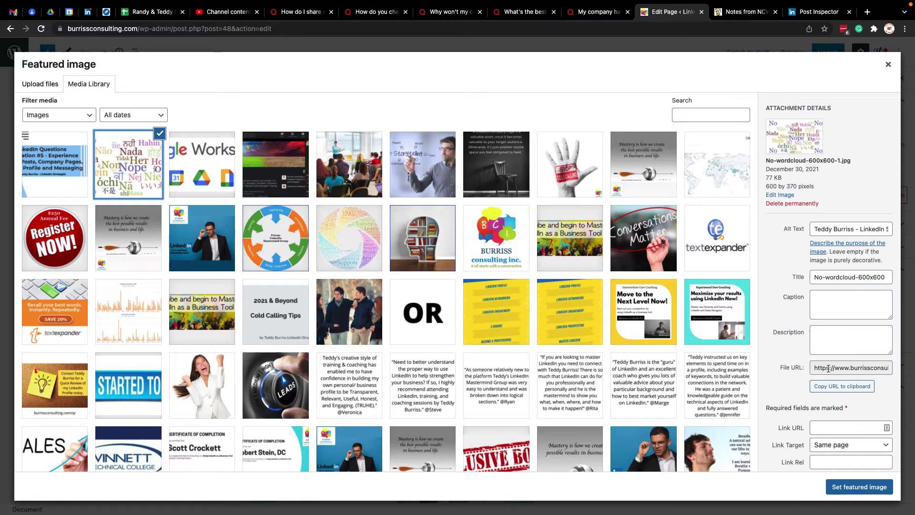
click(867, 490)
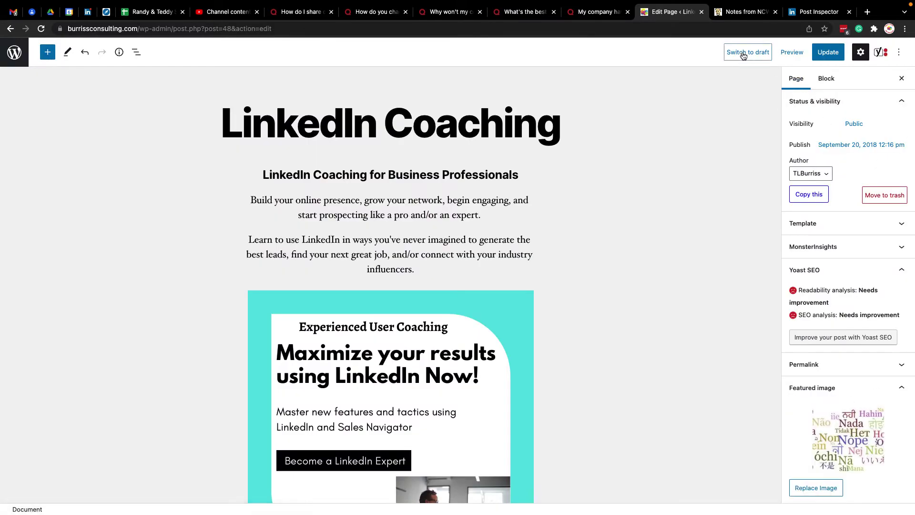
click(828, 52)
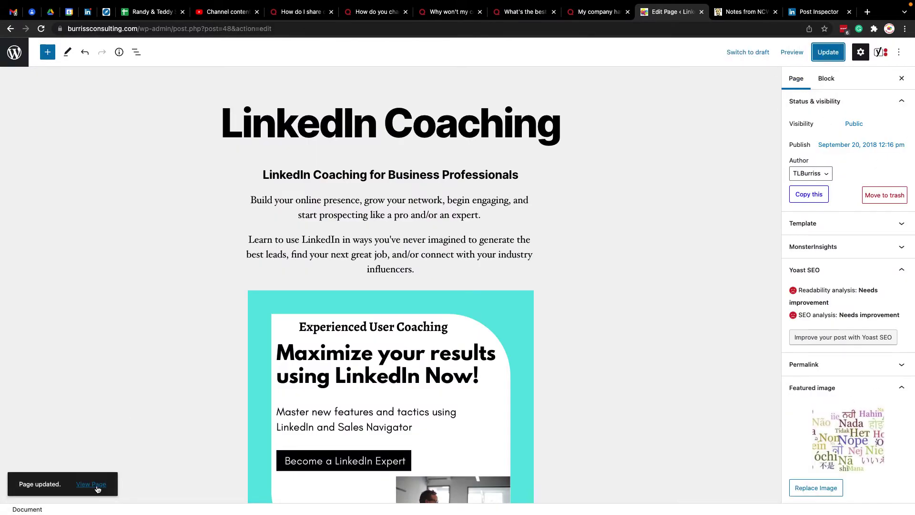
Paste the live coaching page URL into a new LinkedIn post, check its preview, then discard it
click(97, 487)
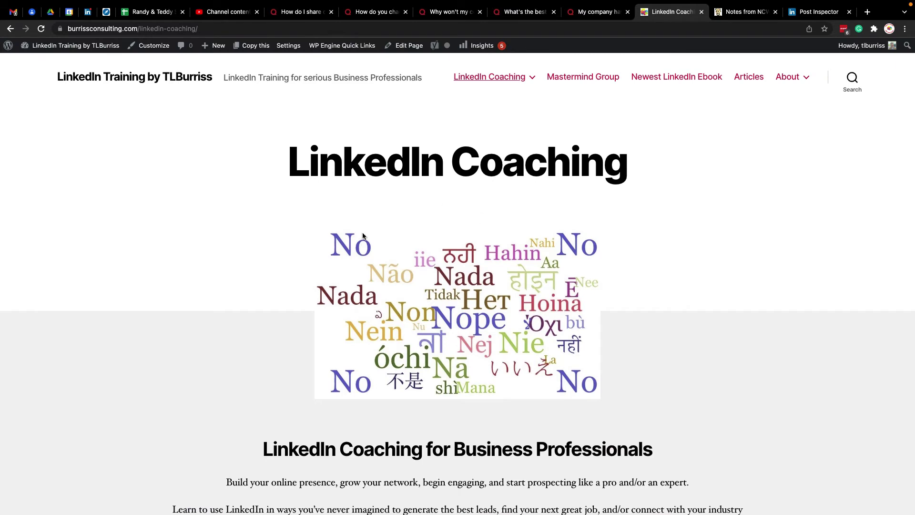
click(220, 32)
key(ctrl+c)
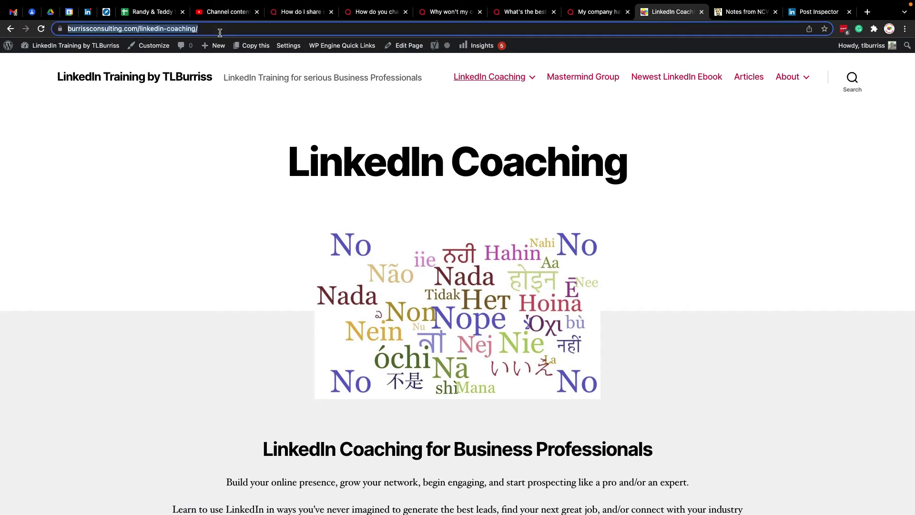
click(89, 11)
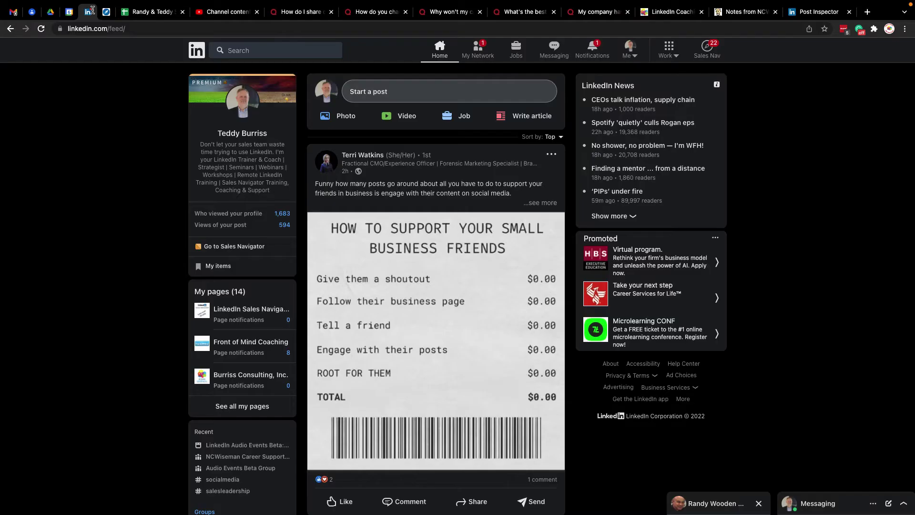
click(413, 91)
key(ctrl+v)
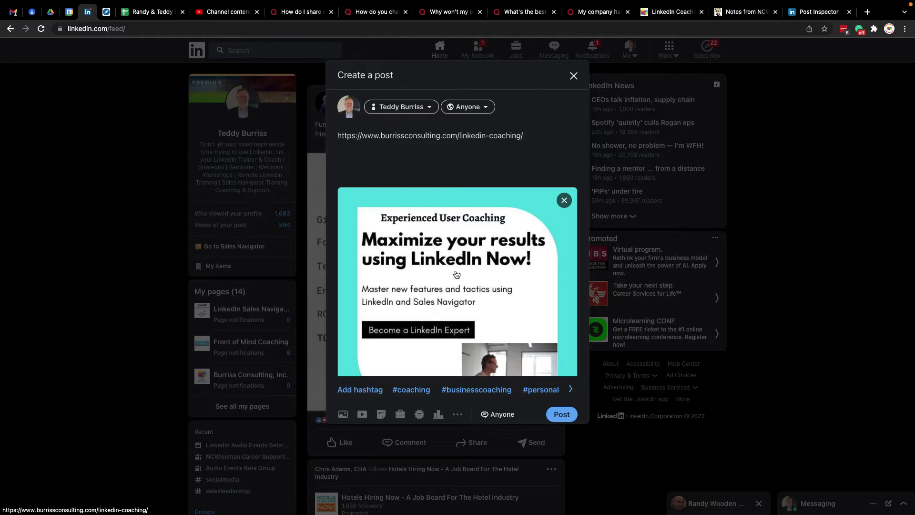
click(574, 76)
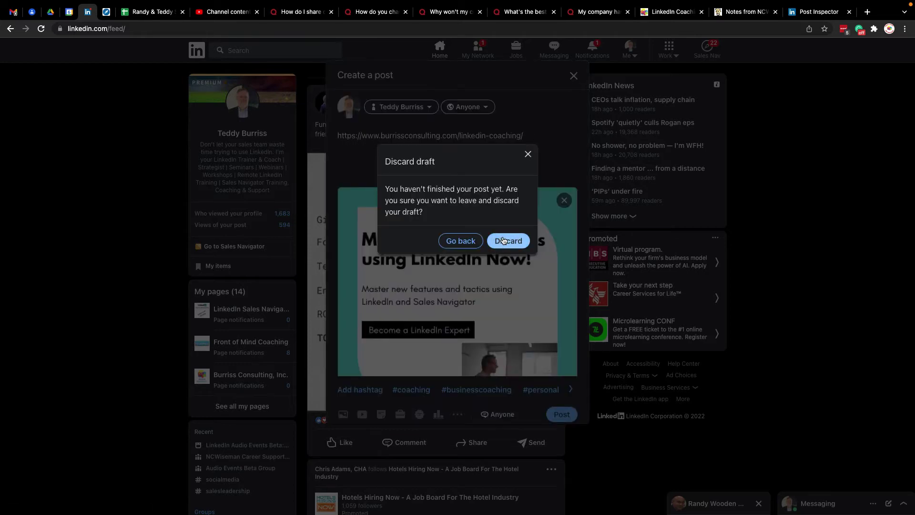
click(503, 240)
Reload Post Inspector so the coaching link preview shows the No word-cloud image
click(823, 12)
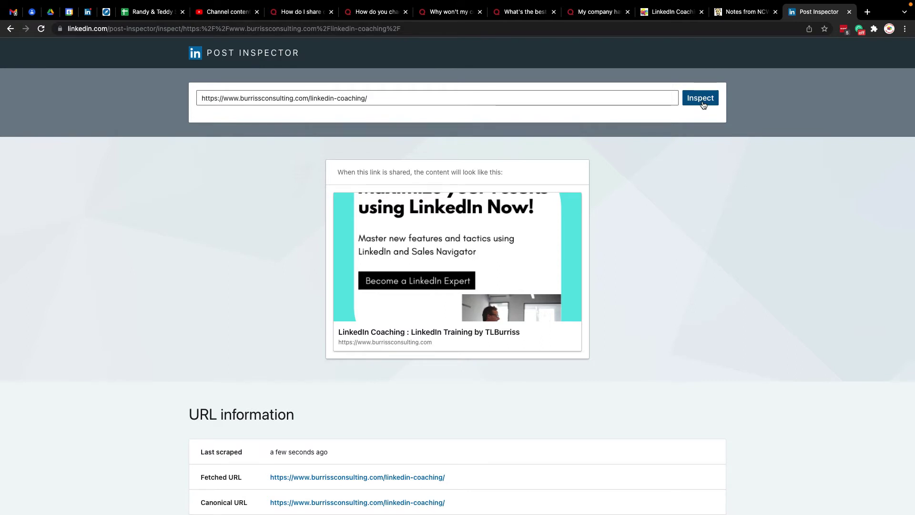
click(41, 29)
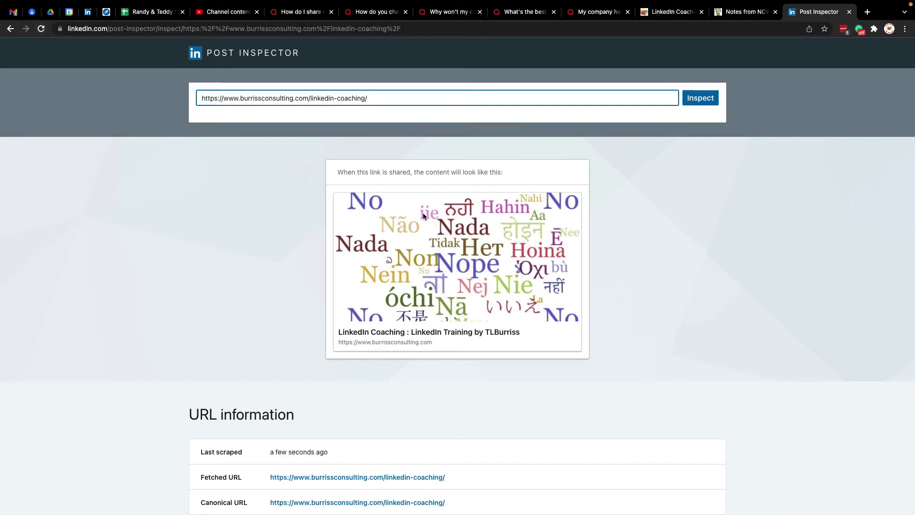
Paste the coaching link into a new LinkedIn post to see the No word-cloud preview
click(88, 11)
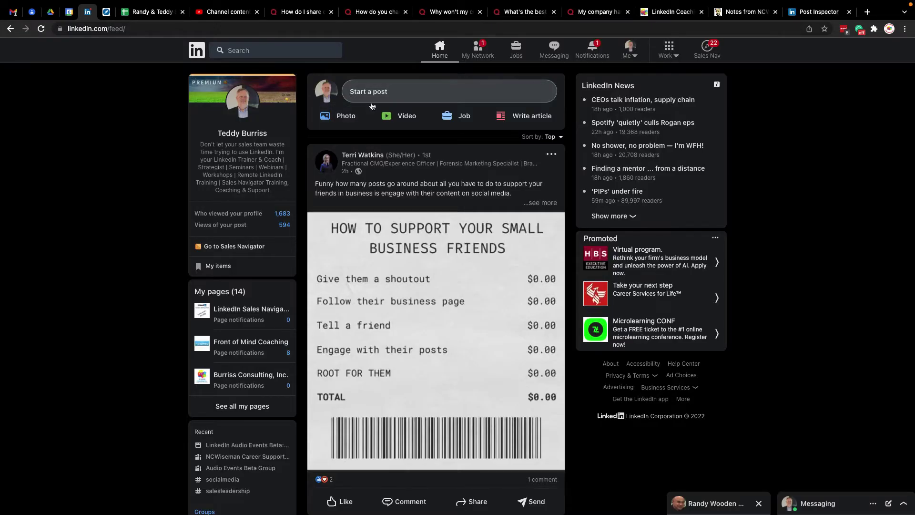
click(376, 95)
key(super+v)
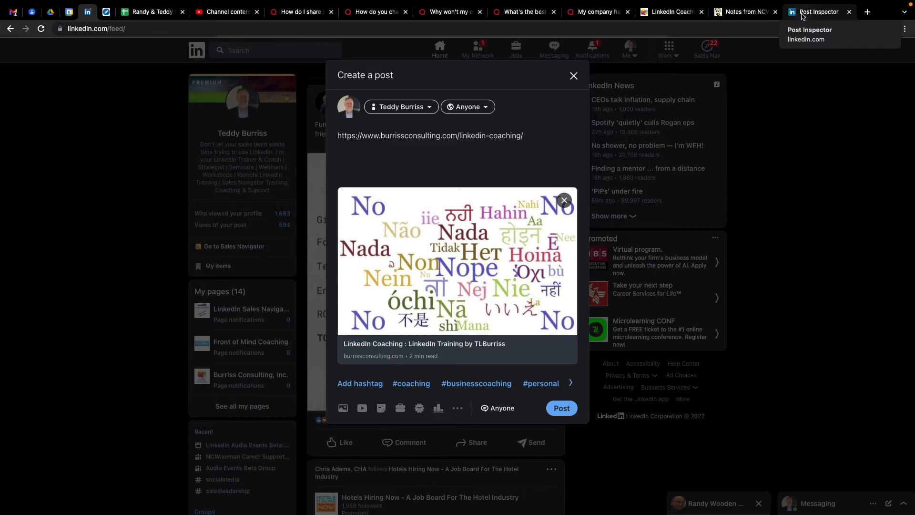
Scroll the live LinkedIn Coaching page showing the No word-cloud image
click(653, 15)
scroll(411, 319, down, 15)
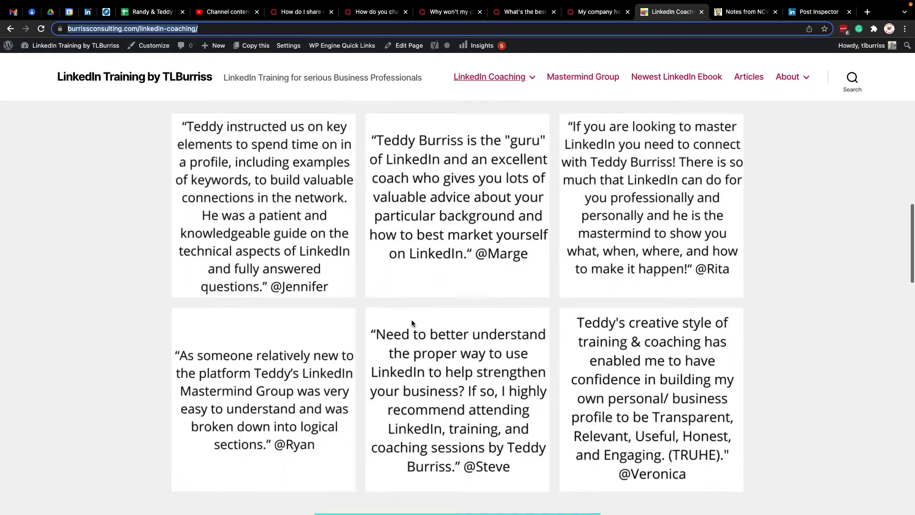
scroll(412, 323, down, 5)
scroll(412, 323, up, 20)
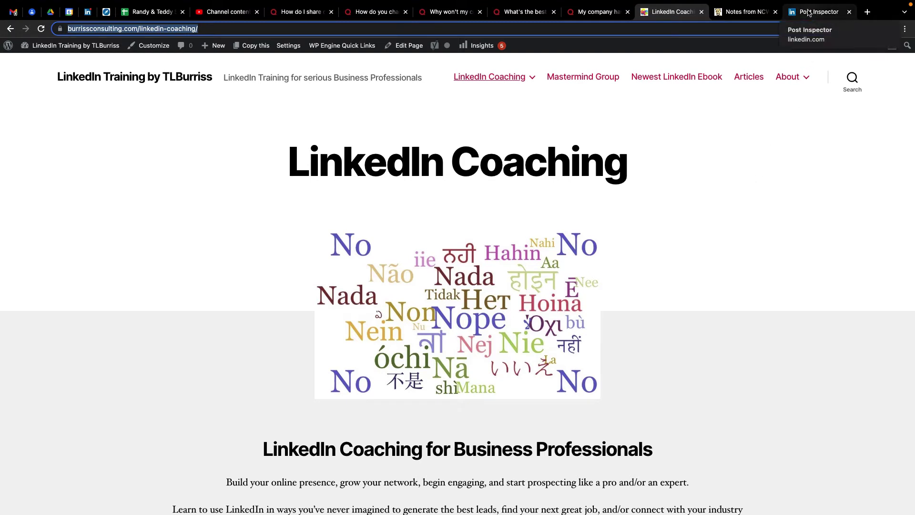
Discard the unfinished LinkedIn draft post and open Burriss Consulting, Inc.'s super admin page view
click(726, 175)
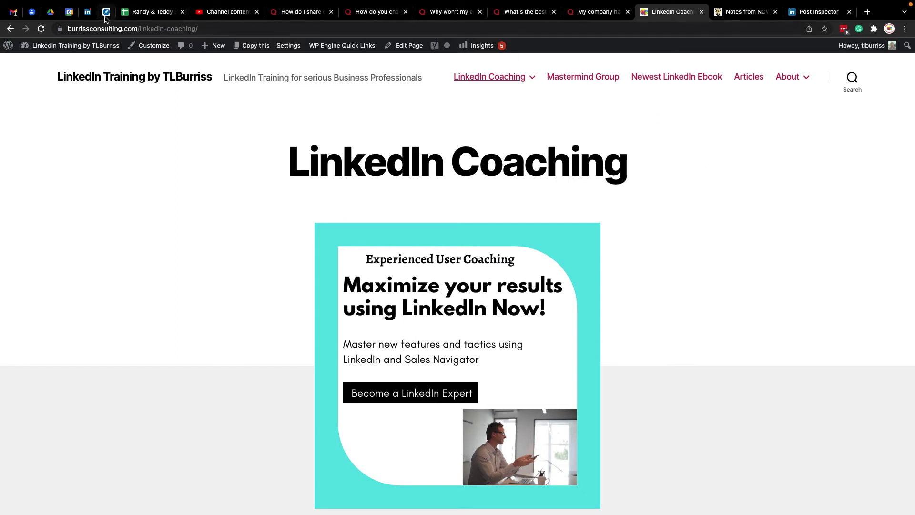
click(87, 17)
click(574, 75)
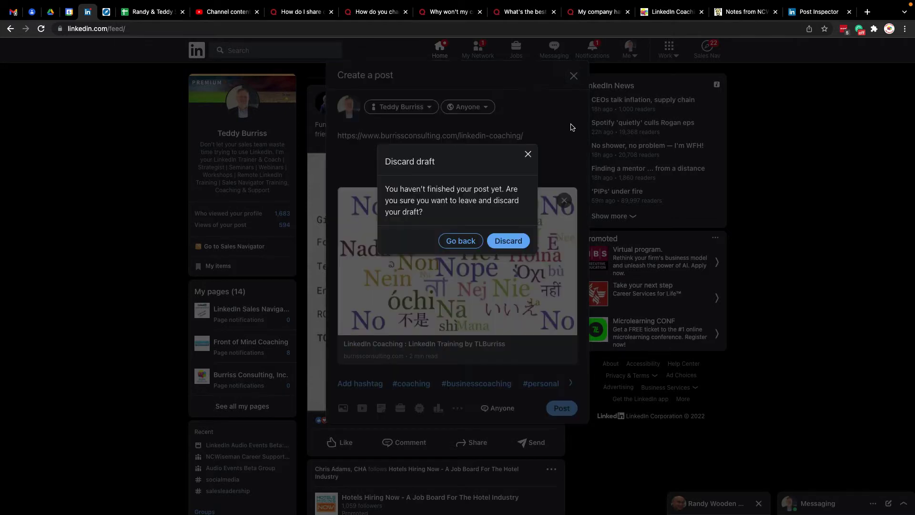
click(507, 242)
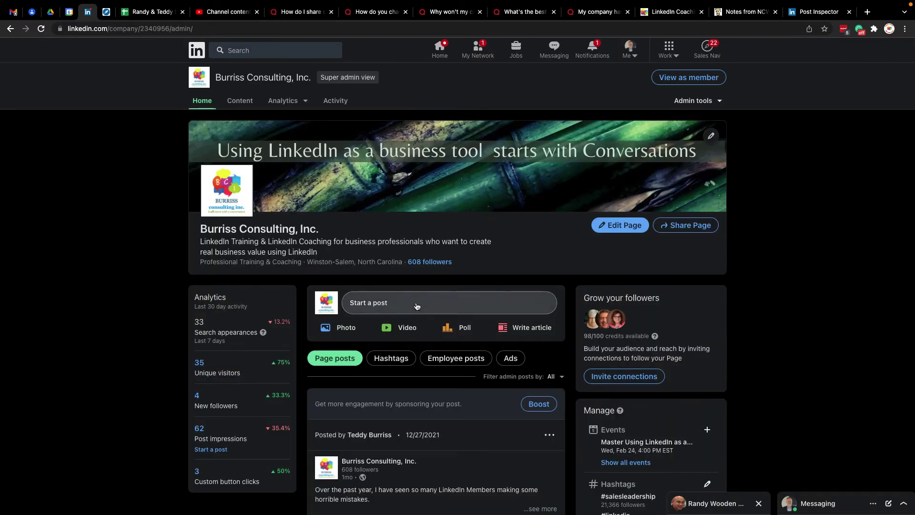
Start a company post with the linkedin-coaching link, refreshed in Post Inspector to show the Maximize your results image
click(416, 305)
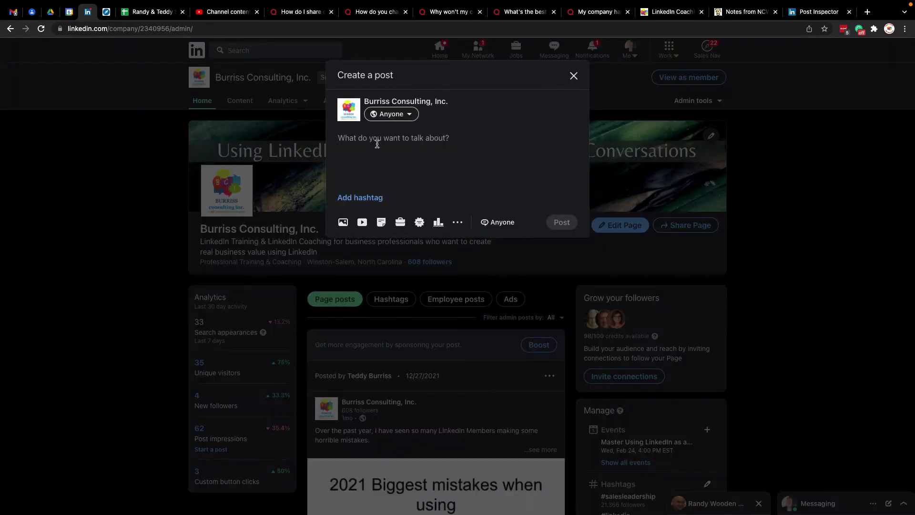
key(super+v)
key(super+9)
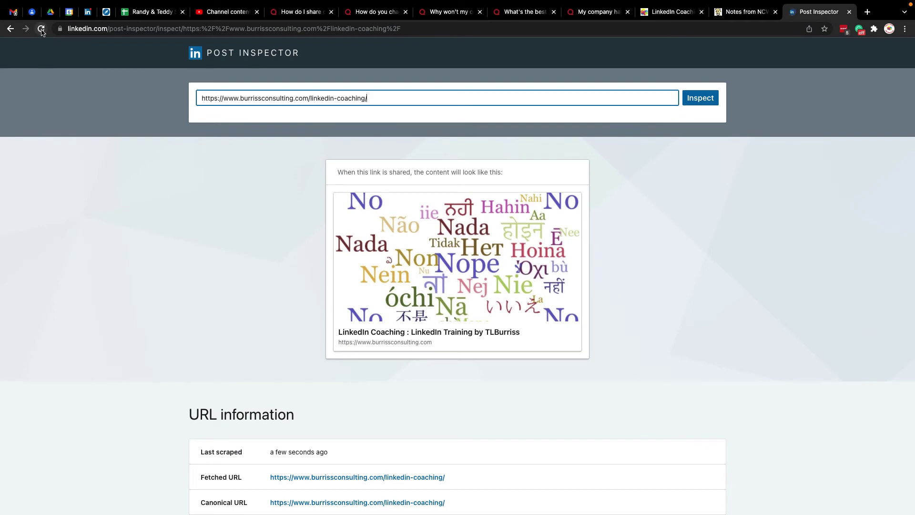
click(42, 30)
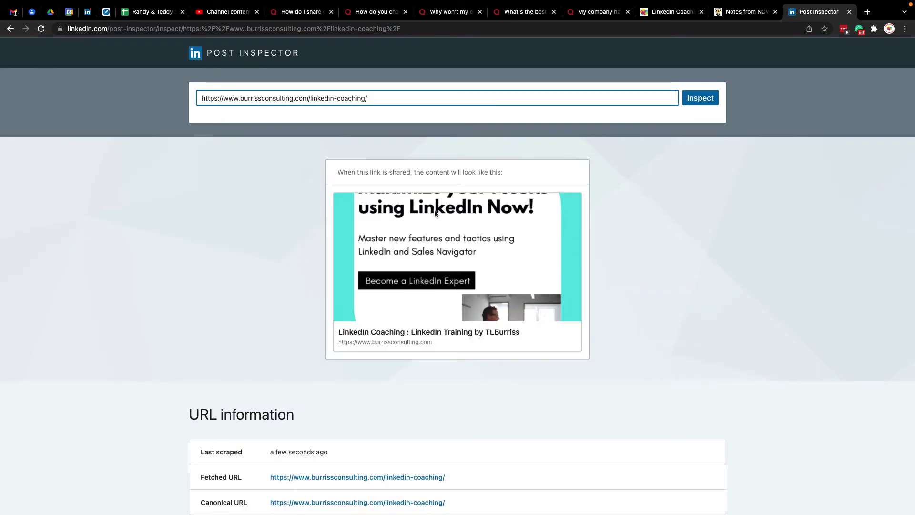
key(super+5)
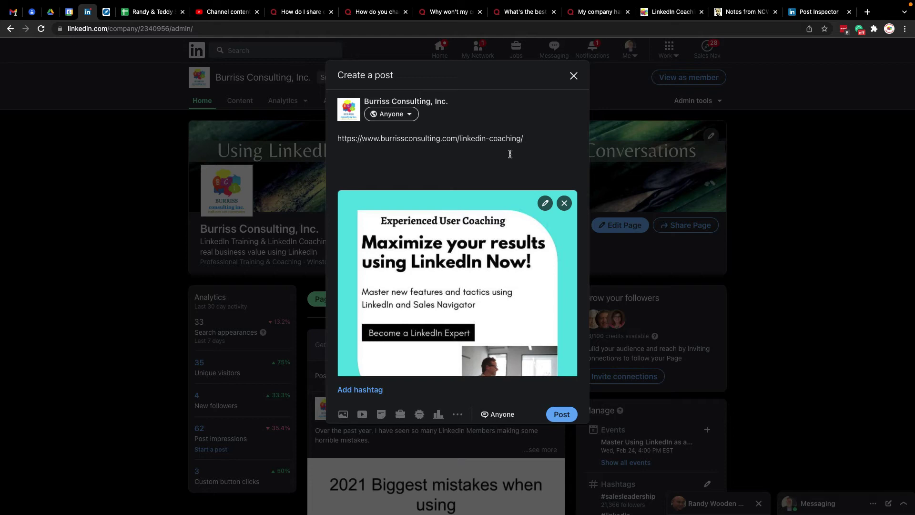
Replace the draft's link preview image with the LinkedIn Questions Compilation #5 PNG
click(546, 203)
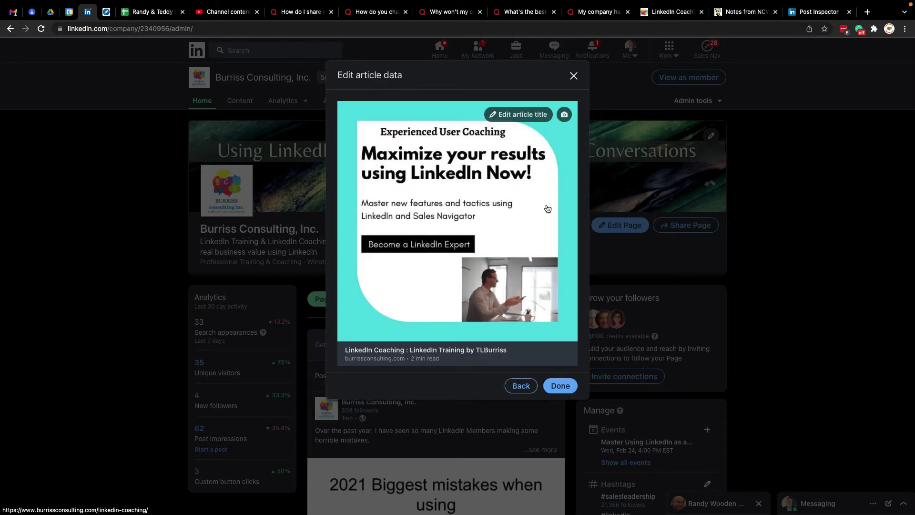
click(564, 115)
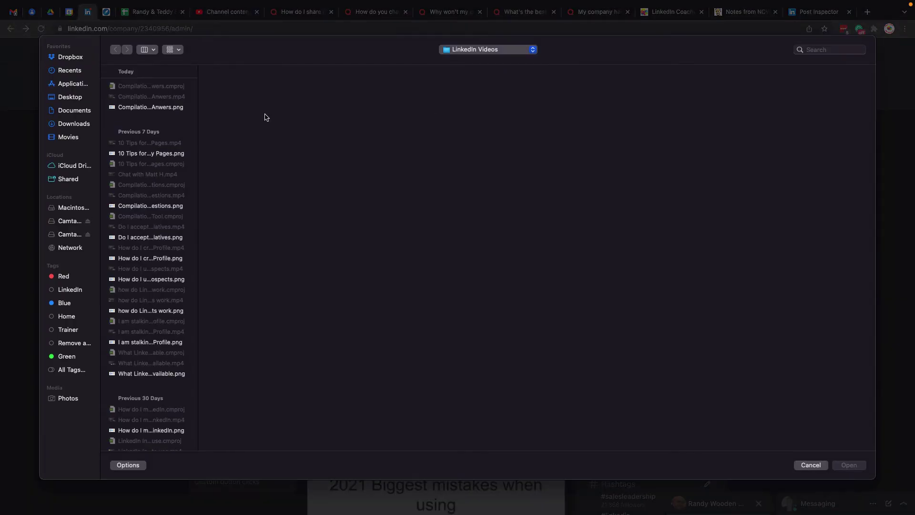
click(160, 108)
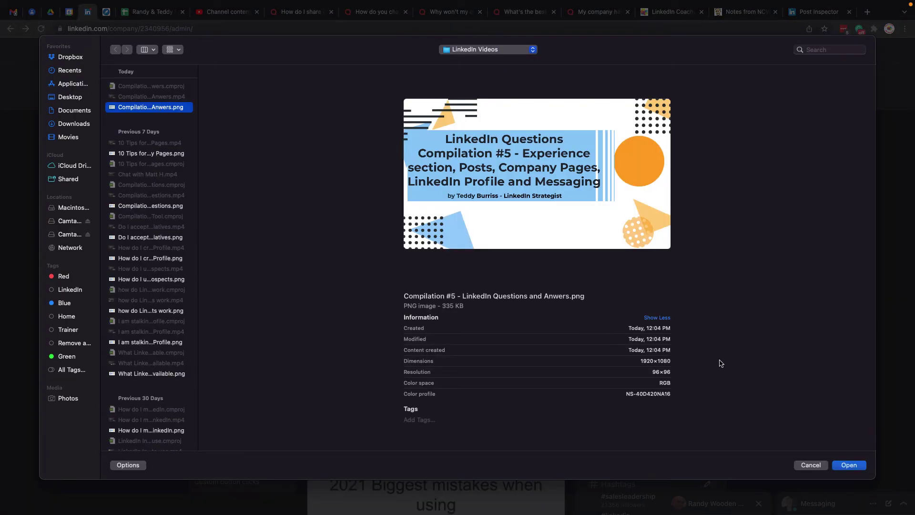
click(850, 465)
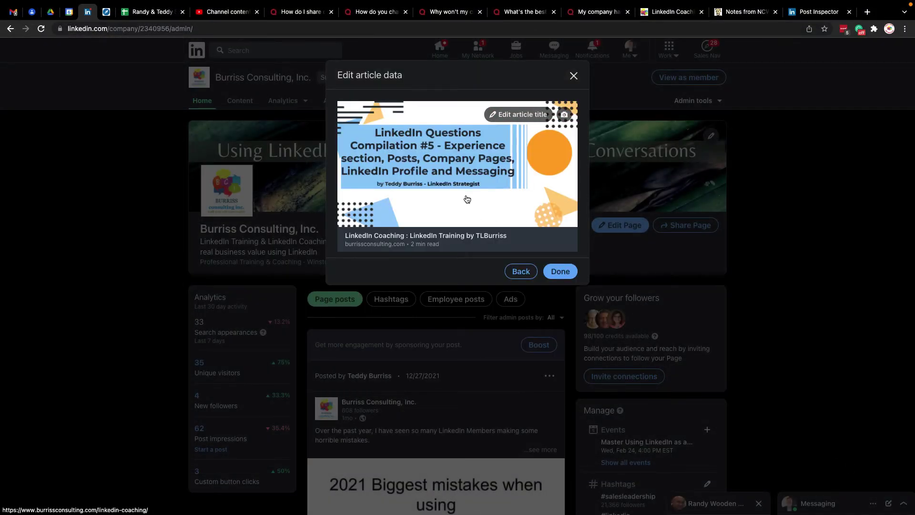
click(559, 271)
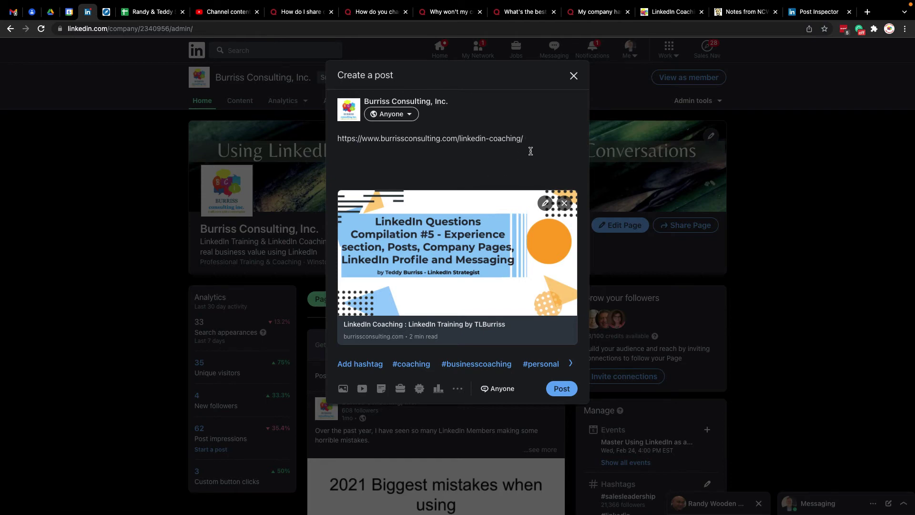
Add 'testing' above the link and publish the company post
key(super+Left)
text(testin)
text(g)
key(Return)
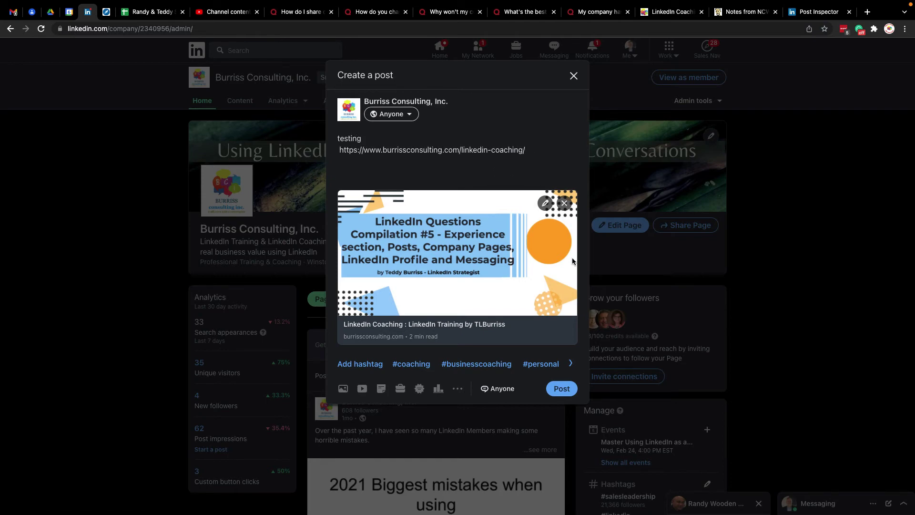
click(561, 390)
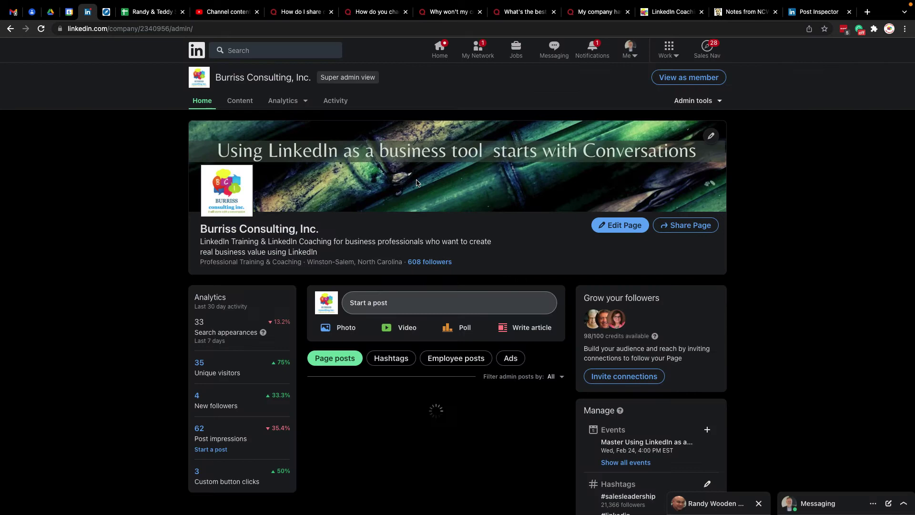
View the company page as a member and check the published post under Posts
scroll(528, 228, down, 3)
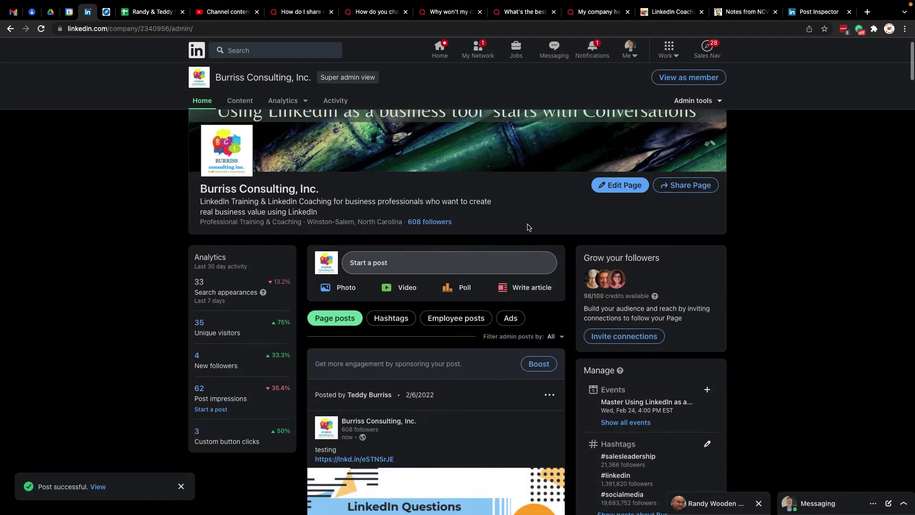
click(677, 78)
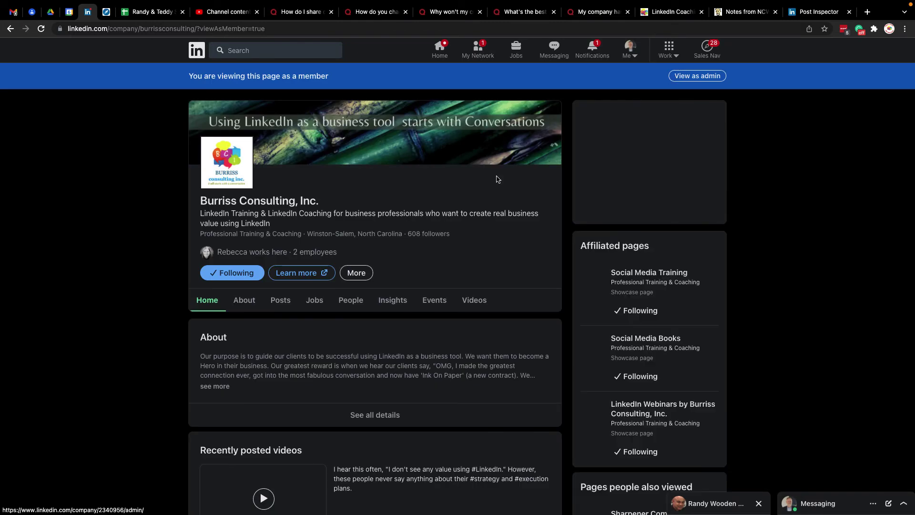
scroll(328, 329, down, 7)
scroll(331, 332, up, 10)
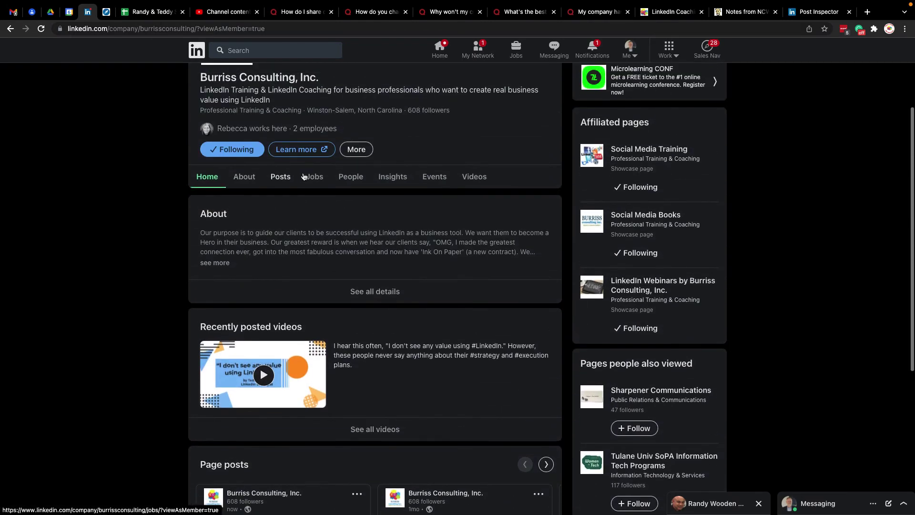
click(276, 180)
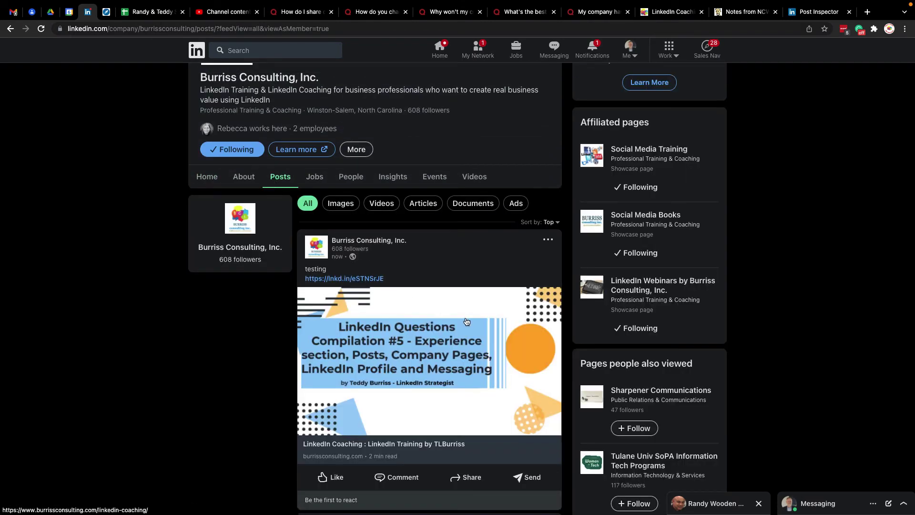
scroll(486, 222, down, 2)
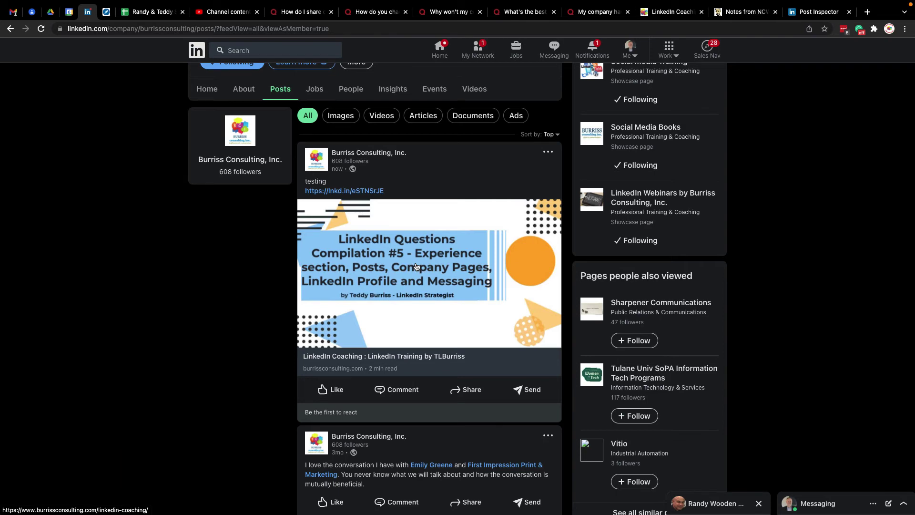
Delete the company 'testing' post
click(548, 152)
click(432, 244)
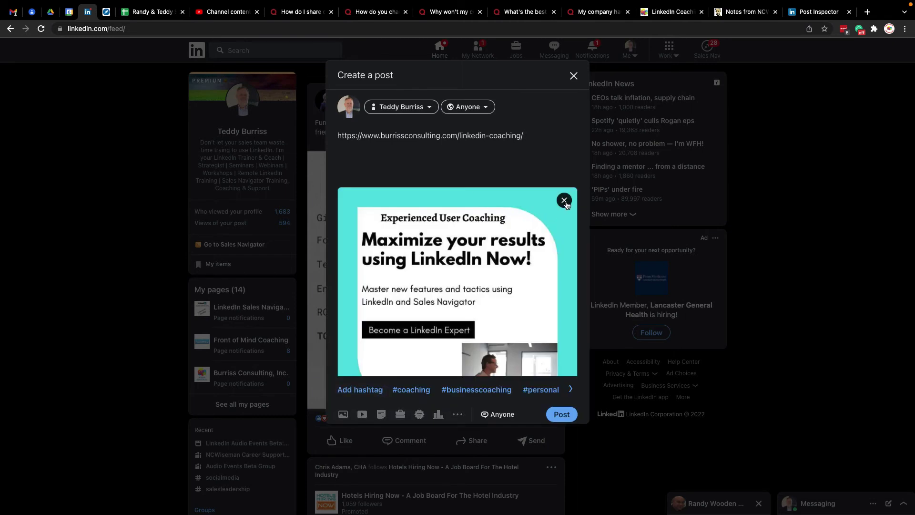
scroll(533, 172, down, 2)
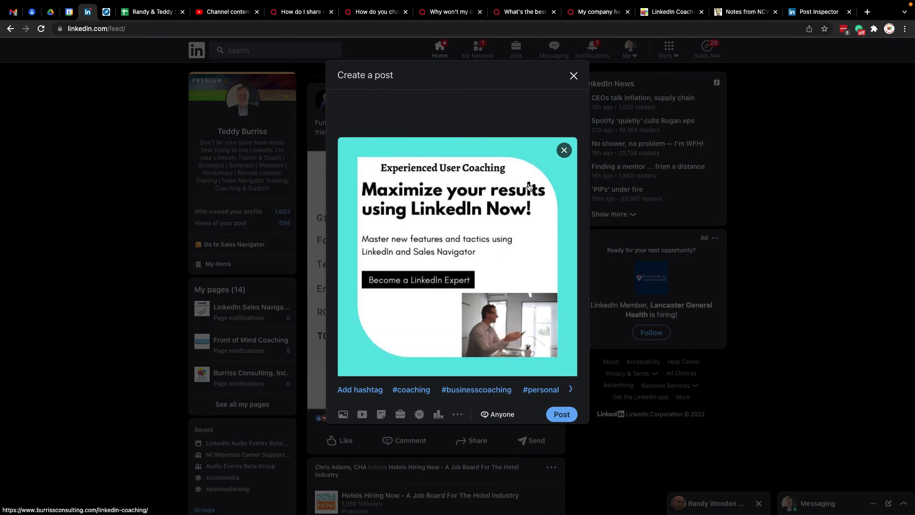
Publish a personal post 'testing -' with the coaching link and the Compilation #5 image attached
click(563, 150)
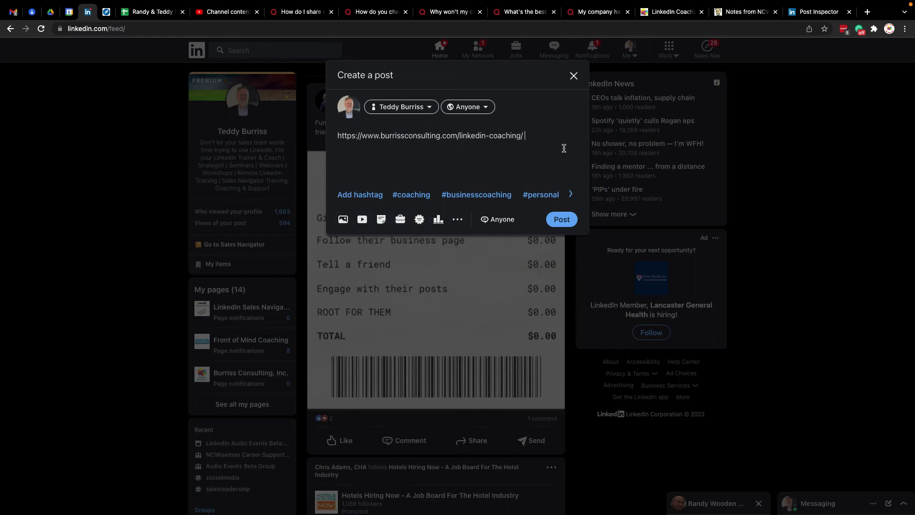
click(343, 220)
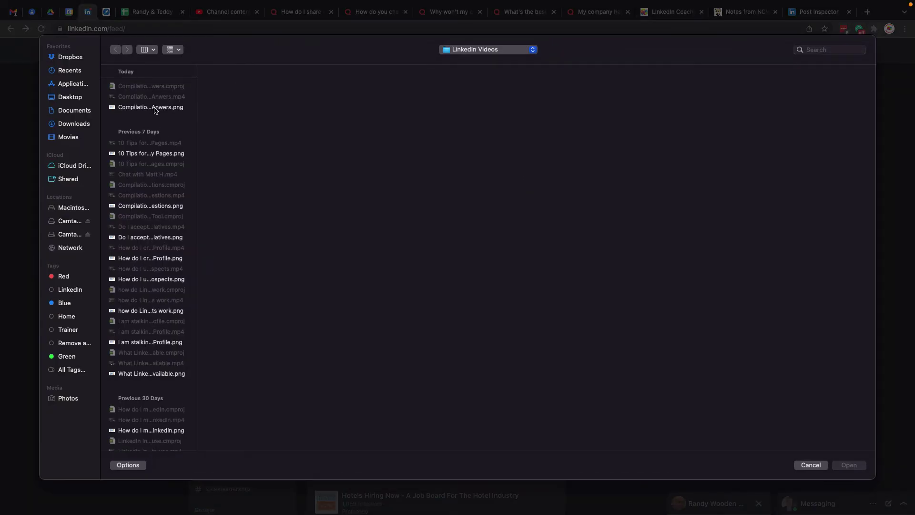
double_click(151, 108)
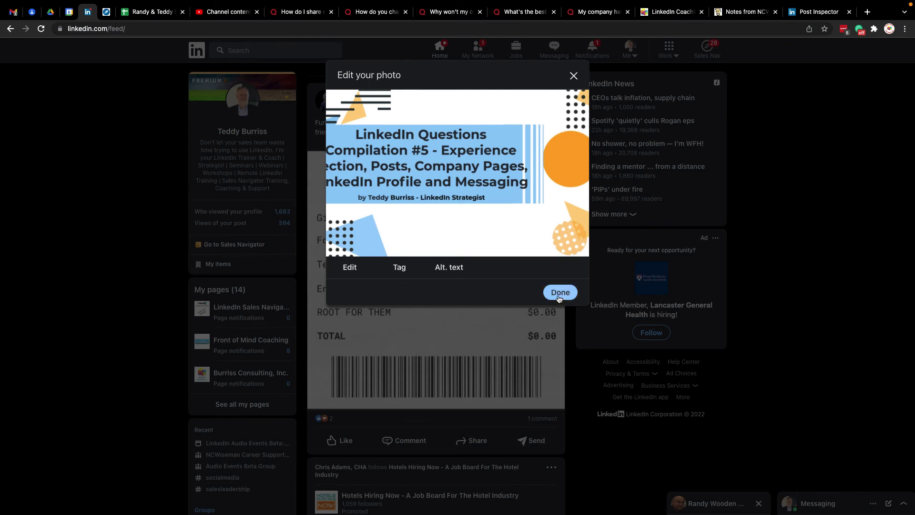
click(559, 293)
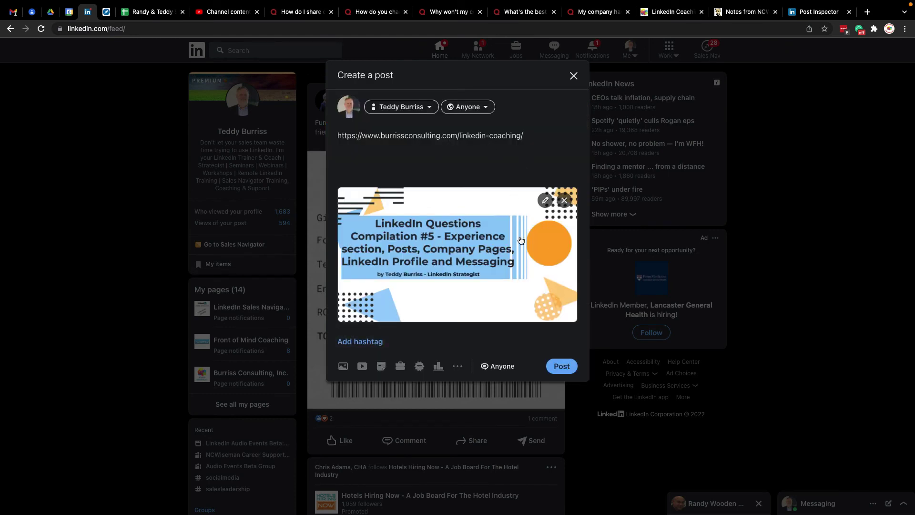
click(338, 135)
text(testing -)
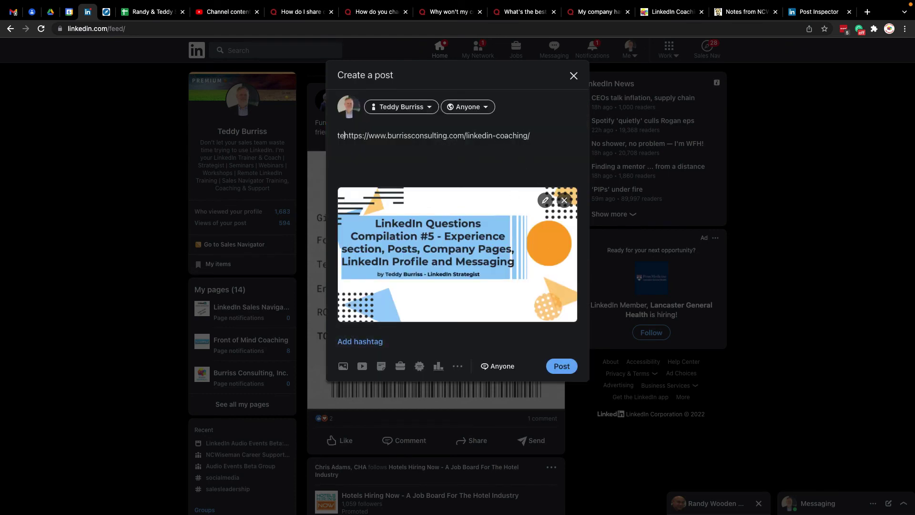
click(560, 366)
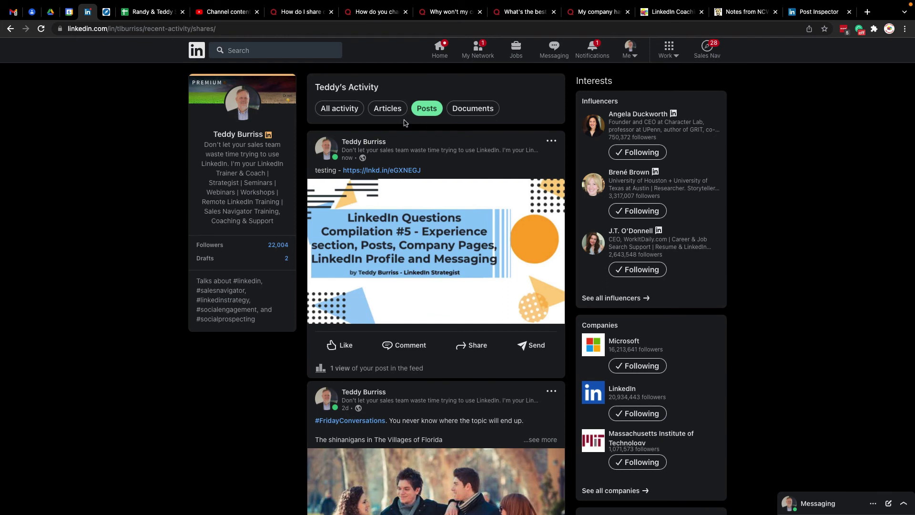
Open the personal 'testing' post's Compilation #5 image in the full-size viewer
click(429, 247)
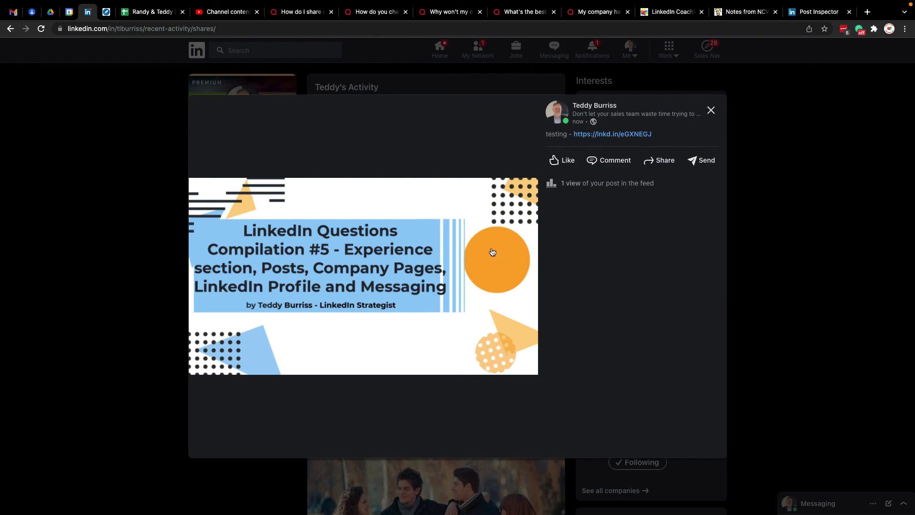
Close the image viewer and go to your own profile page
click(683, 116)
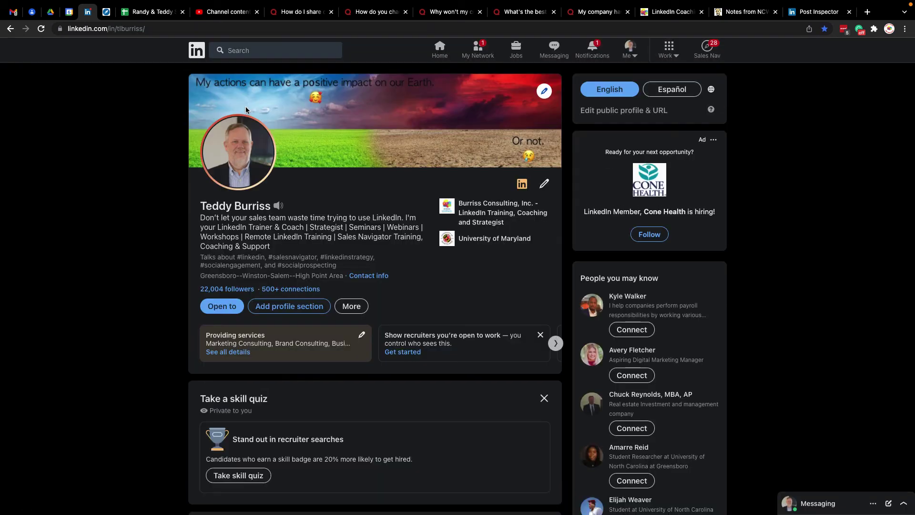